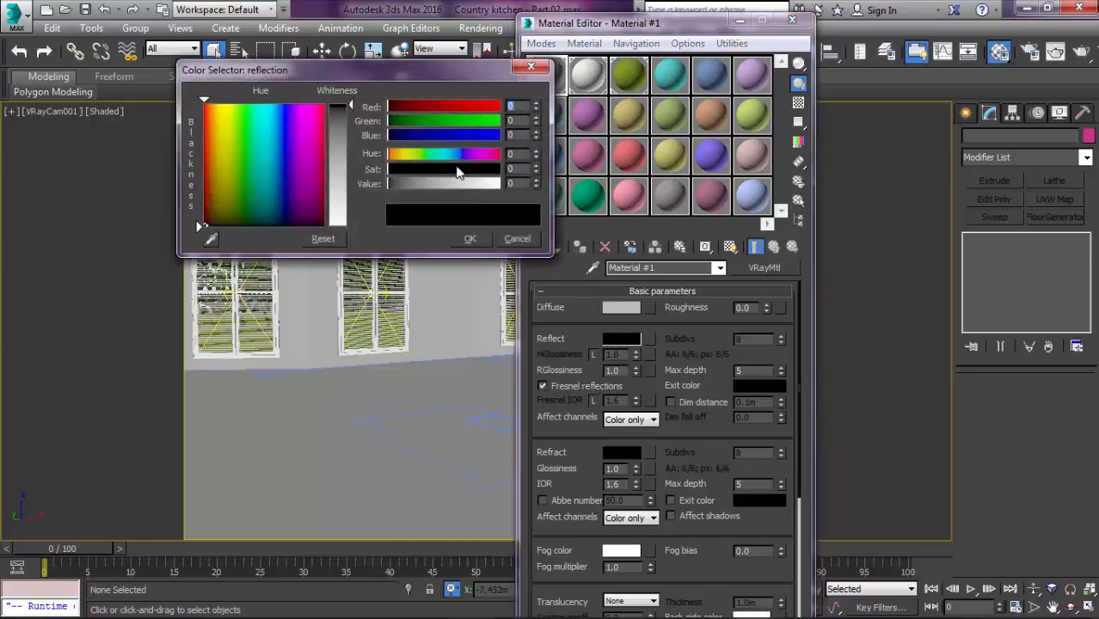
Set the VRayMtl's reflection colour to a grey value of 44 and its reflection glossiness to 0.8
left_click_drag(352, 112, 352, 134)
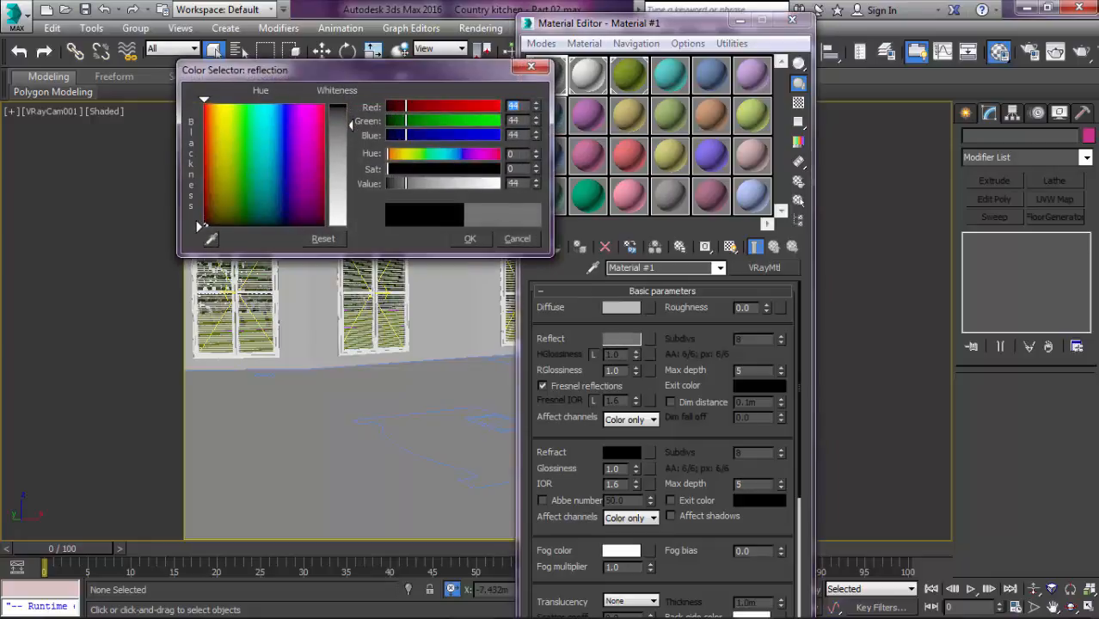
left_click(468, 238)
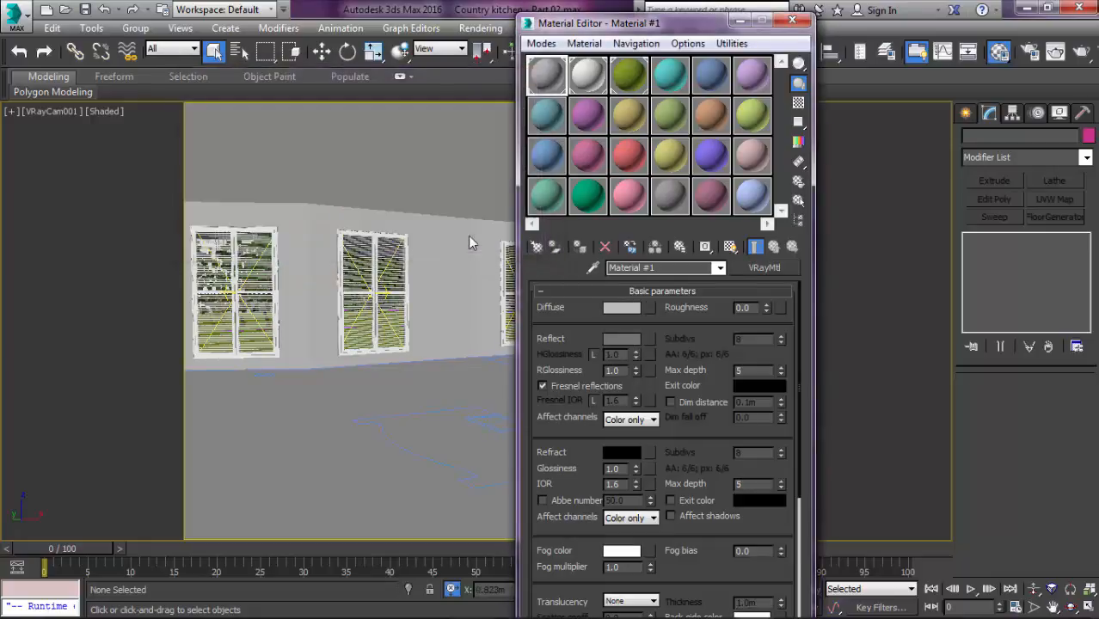
double_click(612, 370)
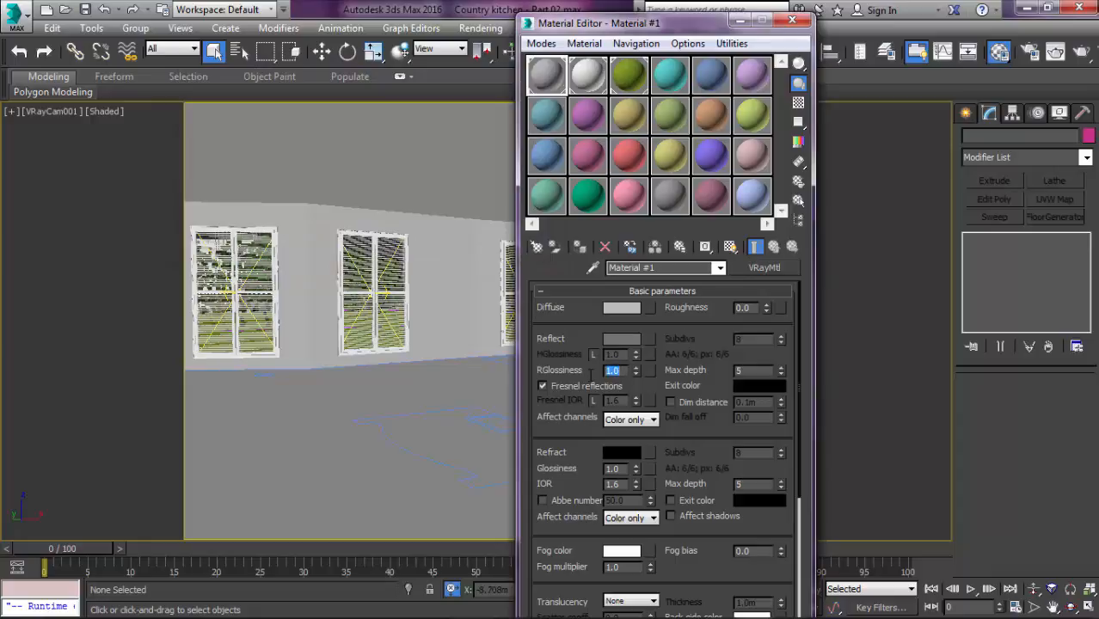
type(".8")
key("Return")
Rename the first grey material as Walls and close the Material Editor
left_click(588, 77)
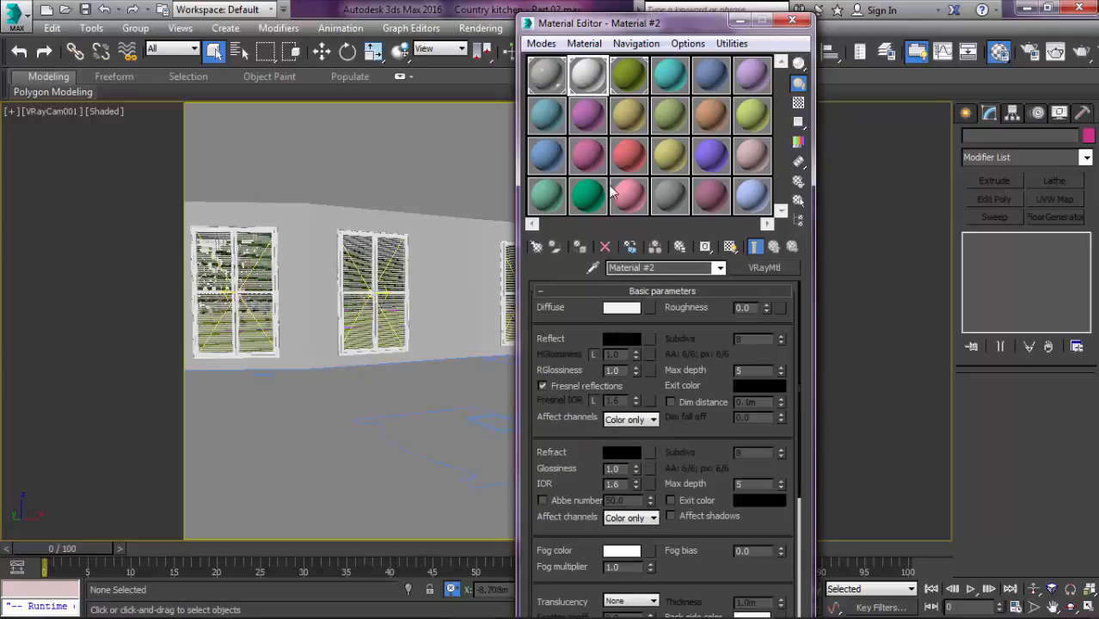
left_click(546, 82)
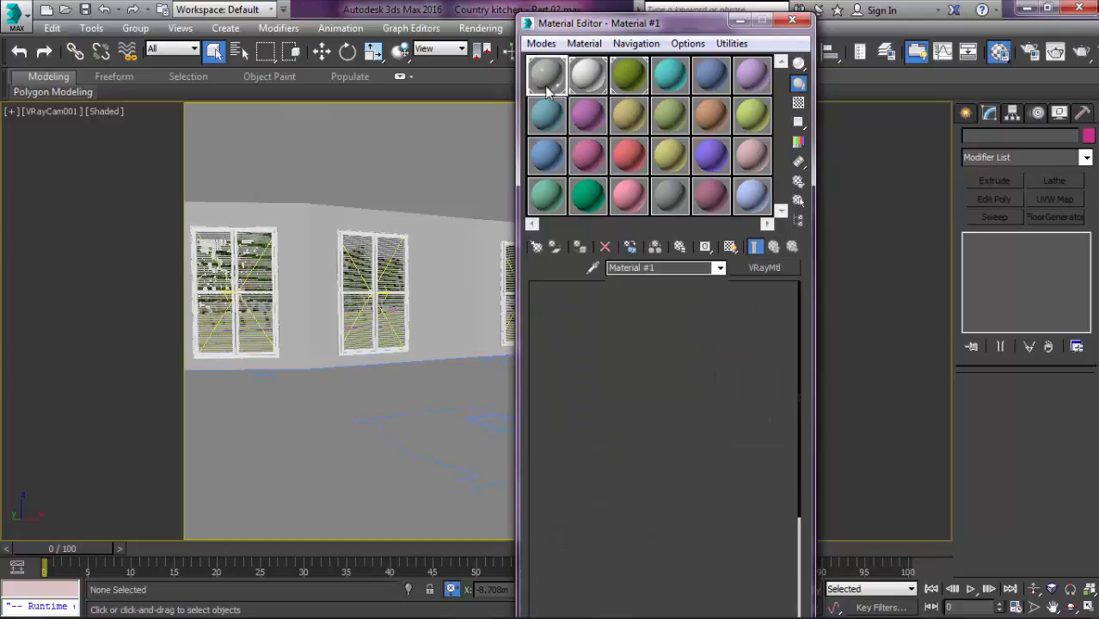
type("w")
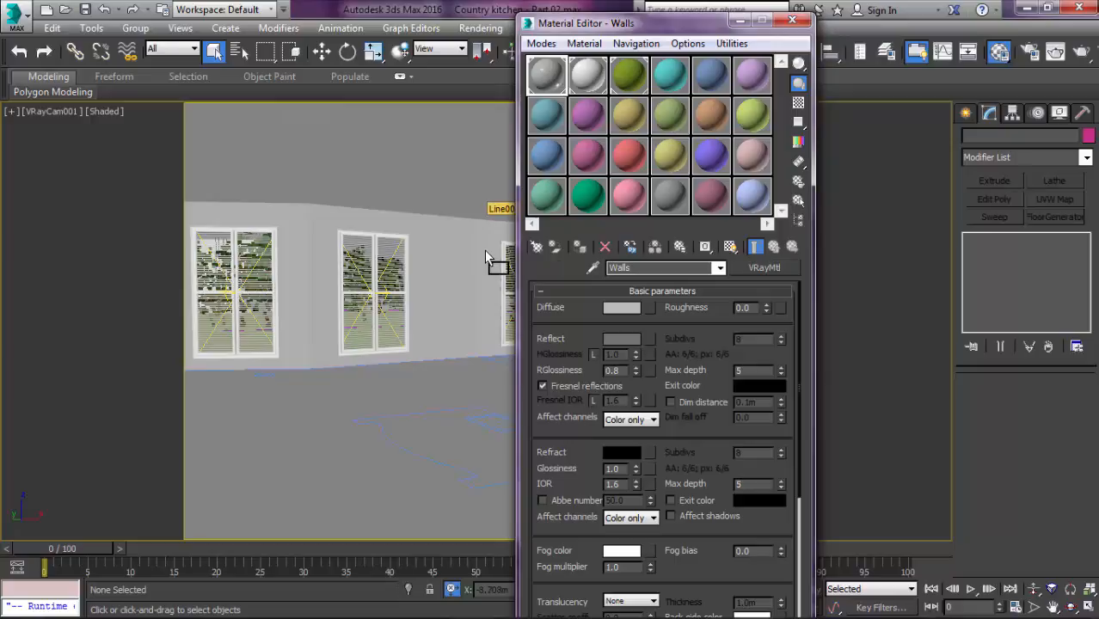
left_click(792, 20)
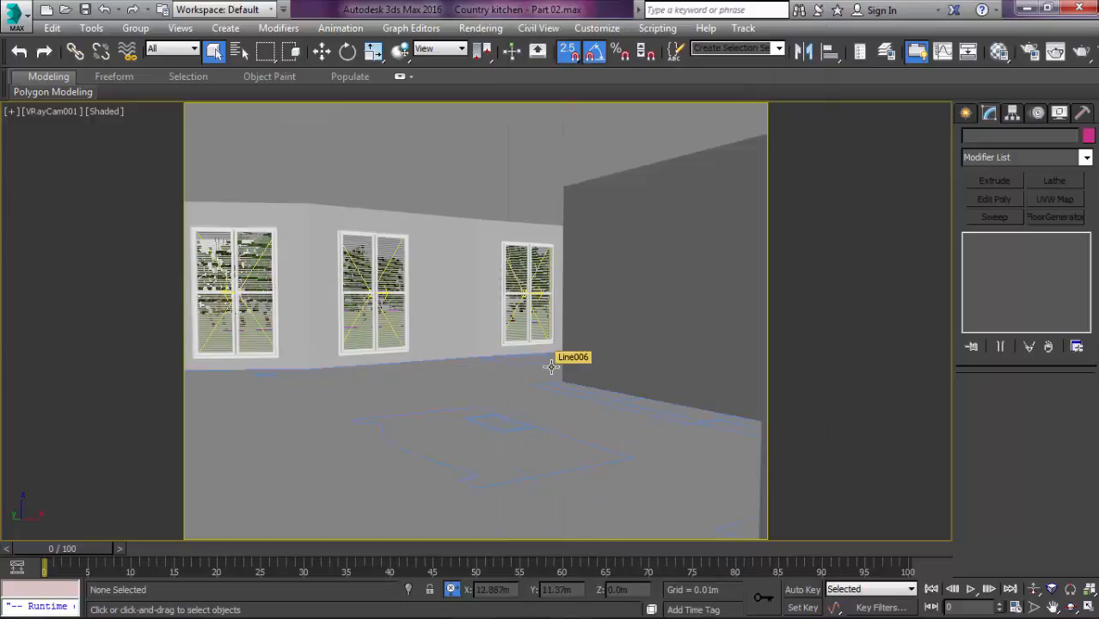
Look over the room layout in a wireframe perspective view and return to the shaded camera view
key("p")
scroll(549, 367, "down", 3)
key("F3")
middle_click_drag(547, 367, 535, 396, "alt")
scroll(535, 395, "down", 3)
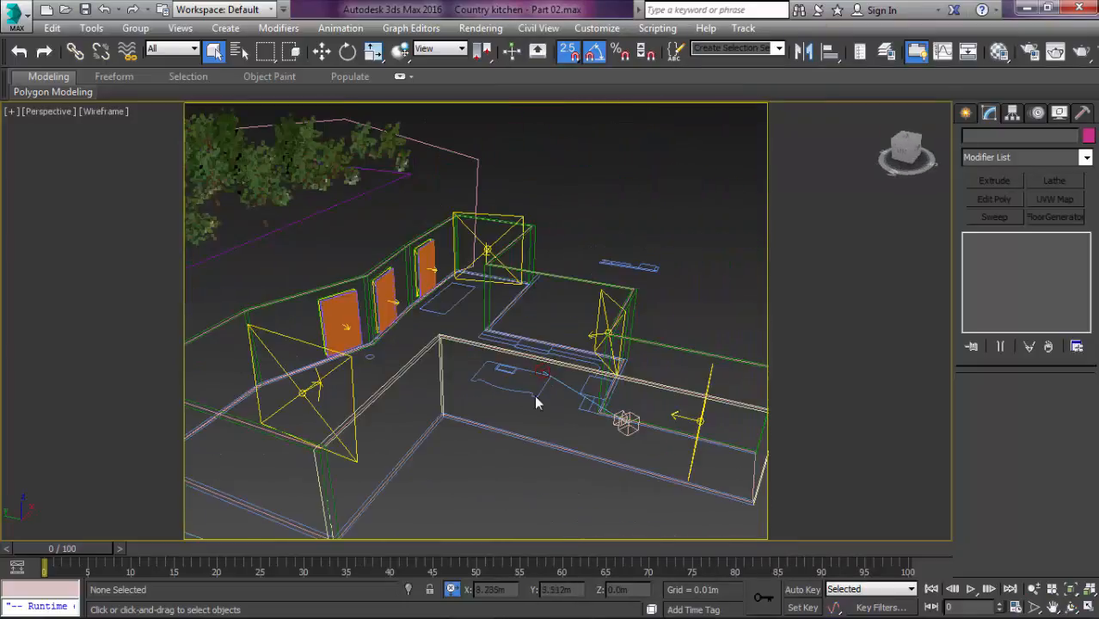
key("c")
key("F3")
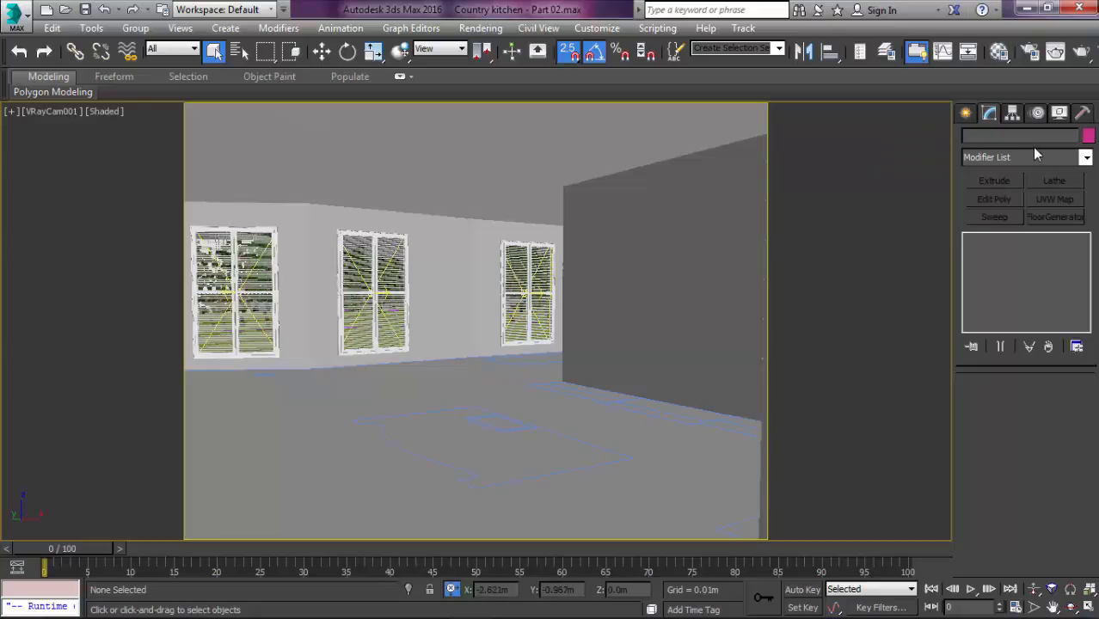
Render the VRayCam001 view with V-Ray and minimise the frame buffer after checking the result
key("shift+q")
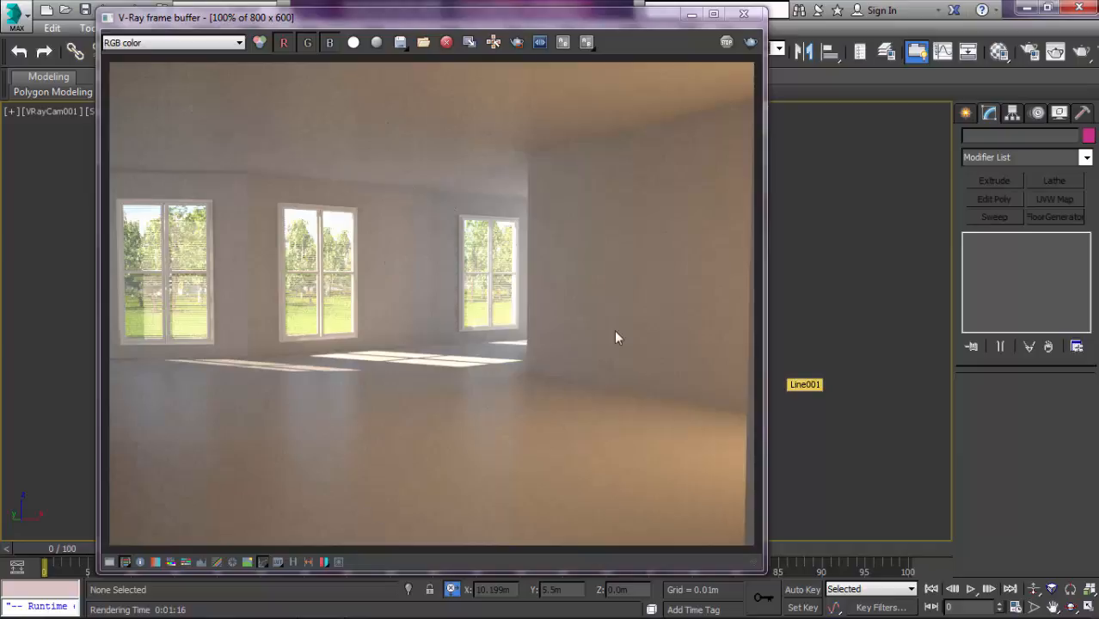
left_click(691, 13)
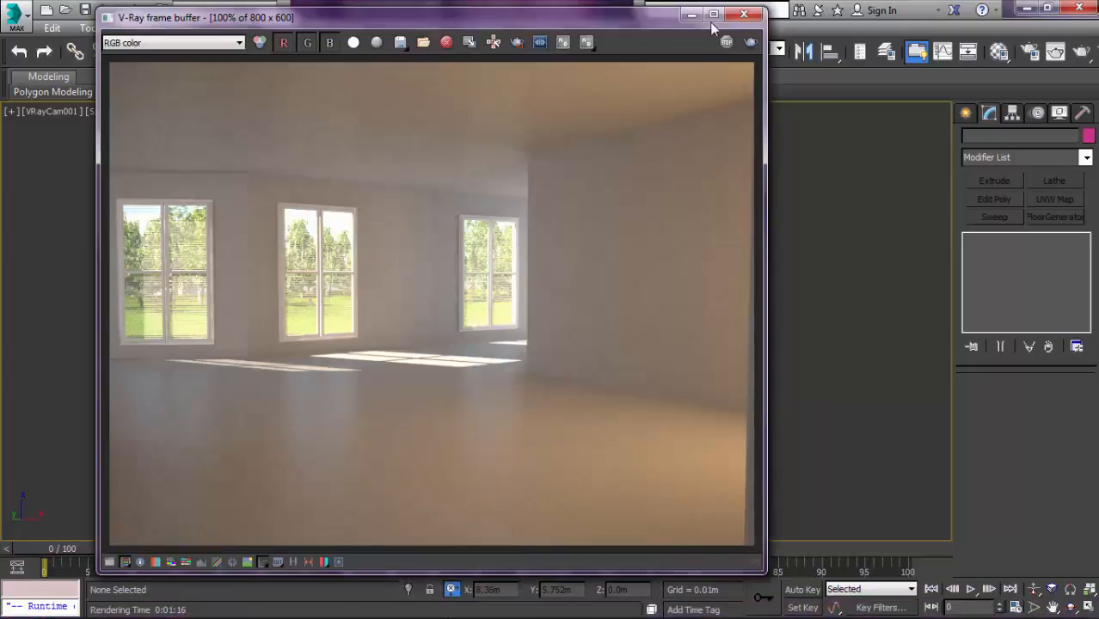
left_click(695, 16)
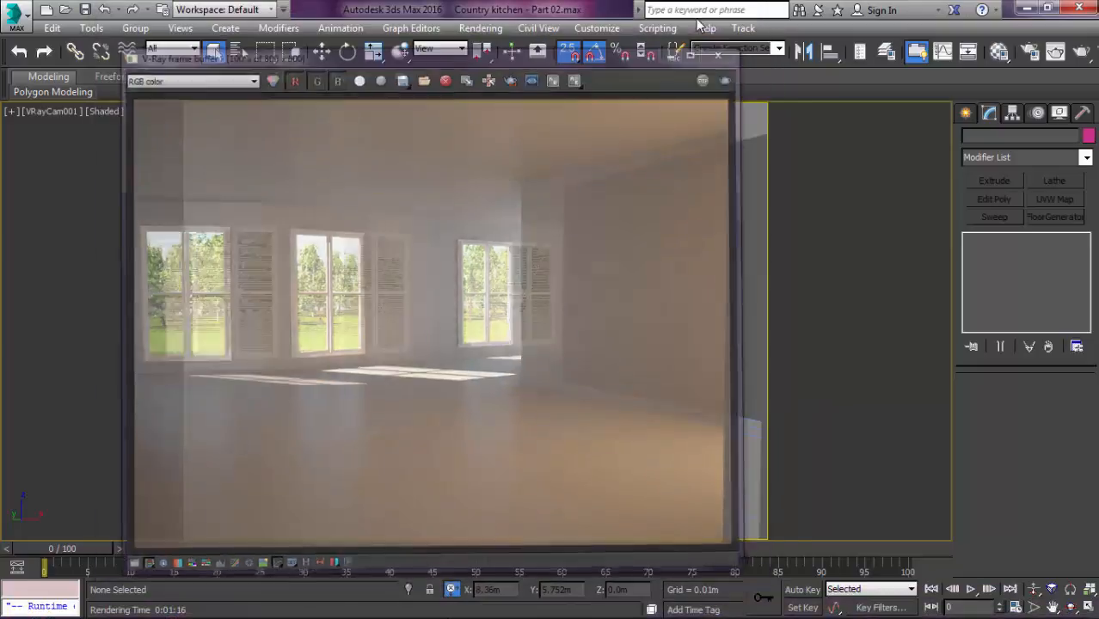
Switch to Windows Photo Viewer, examine the ceiling moulding and baseboards in the finalisto8 reference image, and return to 3ds Max
left_click(282, 604)
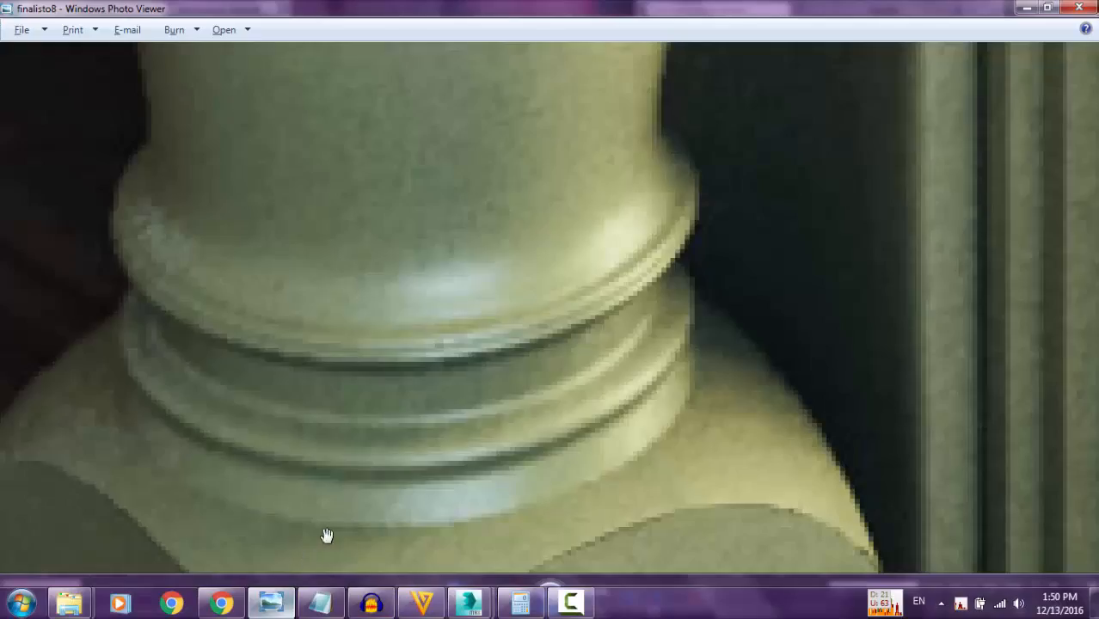
scroll(495, 363, "down", 3)
scroll(494, 363, "down", 3)
scroll(760, 413, "down", 2)
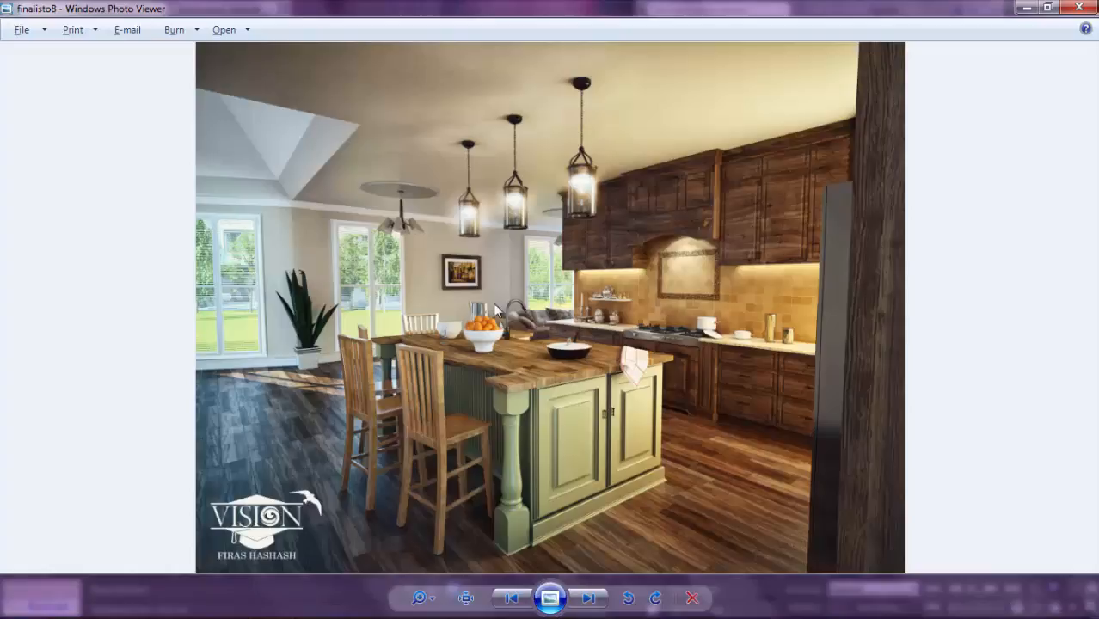
scroll(356, 204, "up", 5)
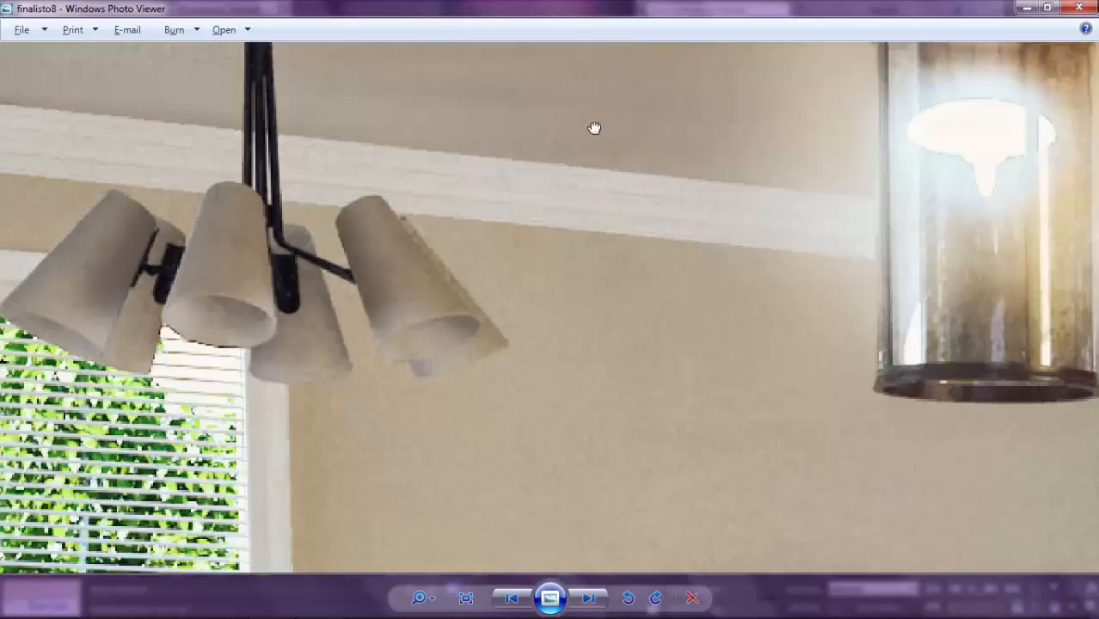
scroll(594, 128, "down", 3)
left_click_drag(503, 319, 743, 50)
left_click_drag(569, 216, 753, 44)
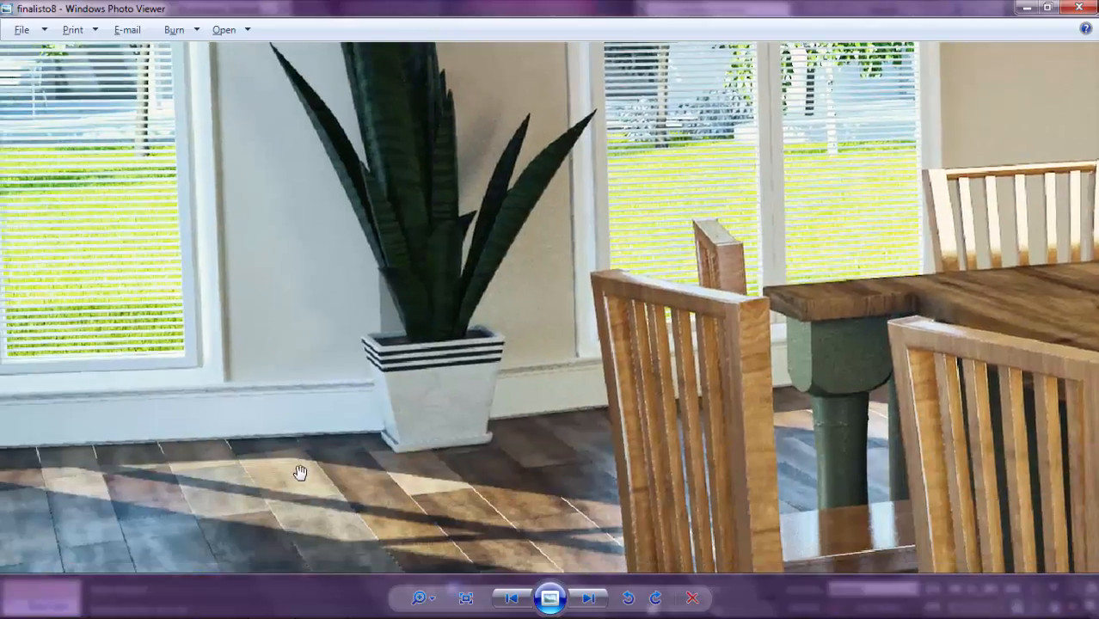
scroll(300, 473, "up", 2)
key("alt+Tab")
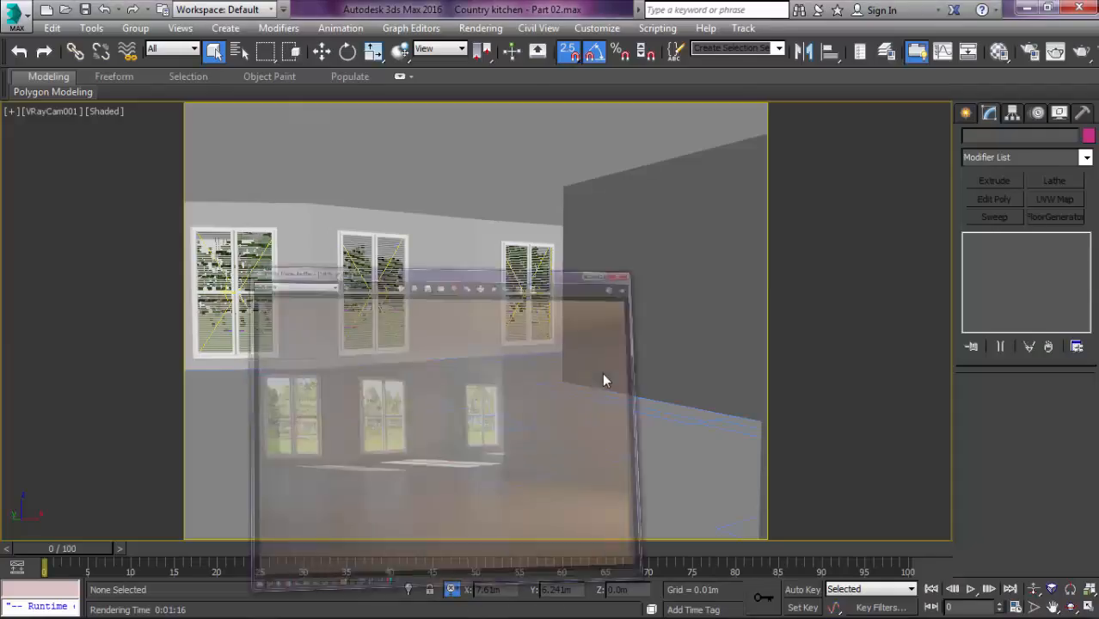
Close the render frame buffer and isolate the wall object with the window openings in the Top view
left_click(744, 14)
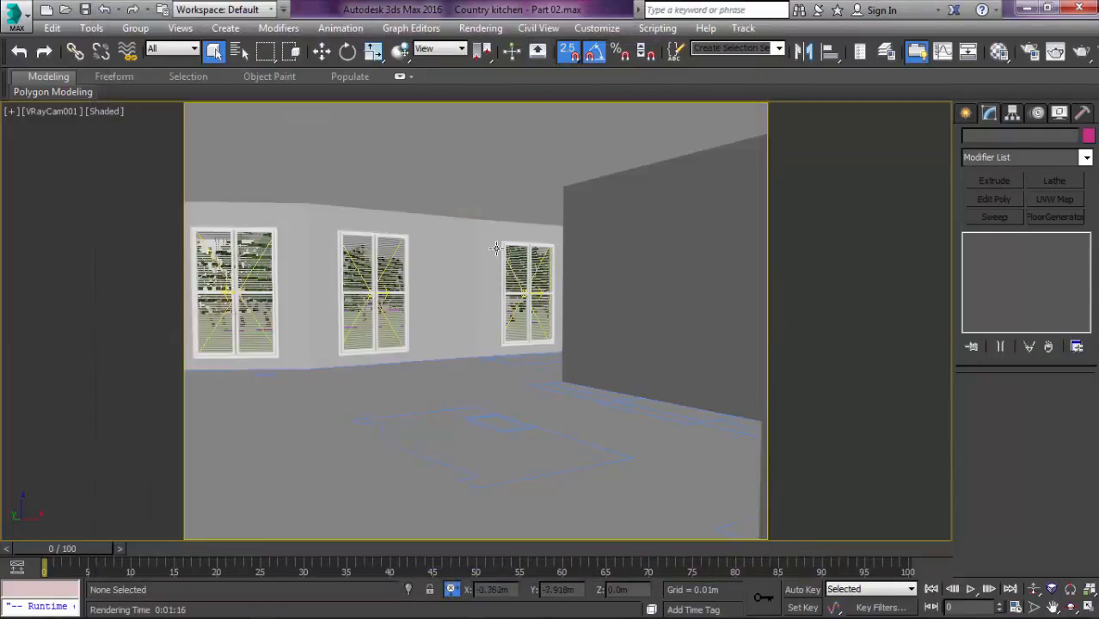
left_click(473, 262)
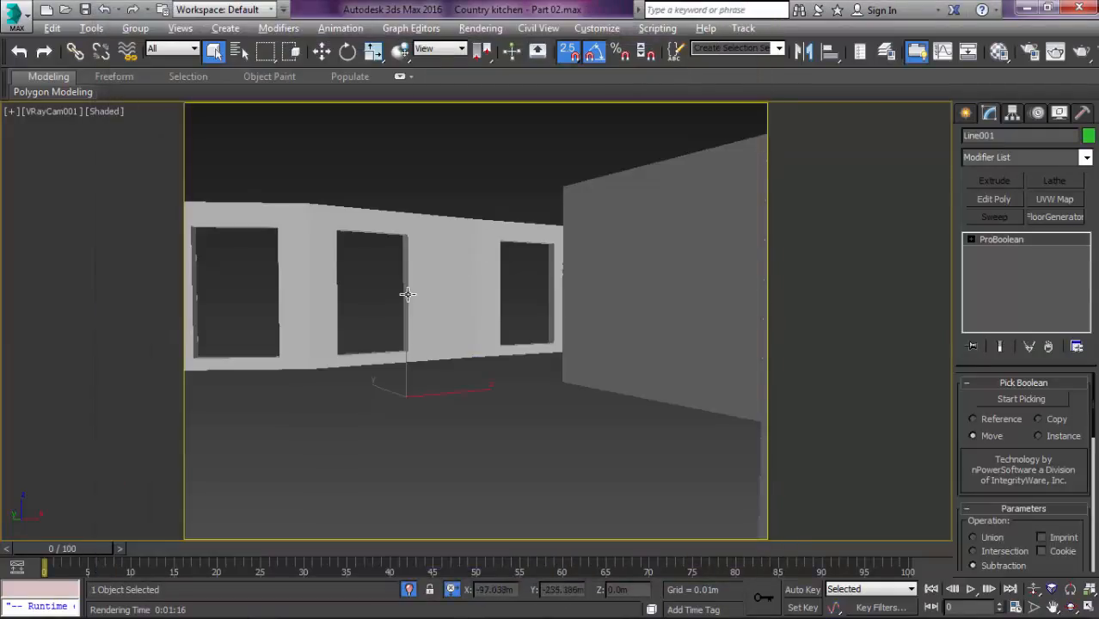
key("t")
key("shift+f")
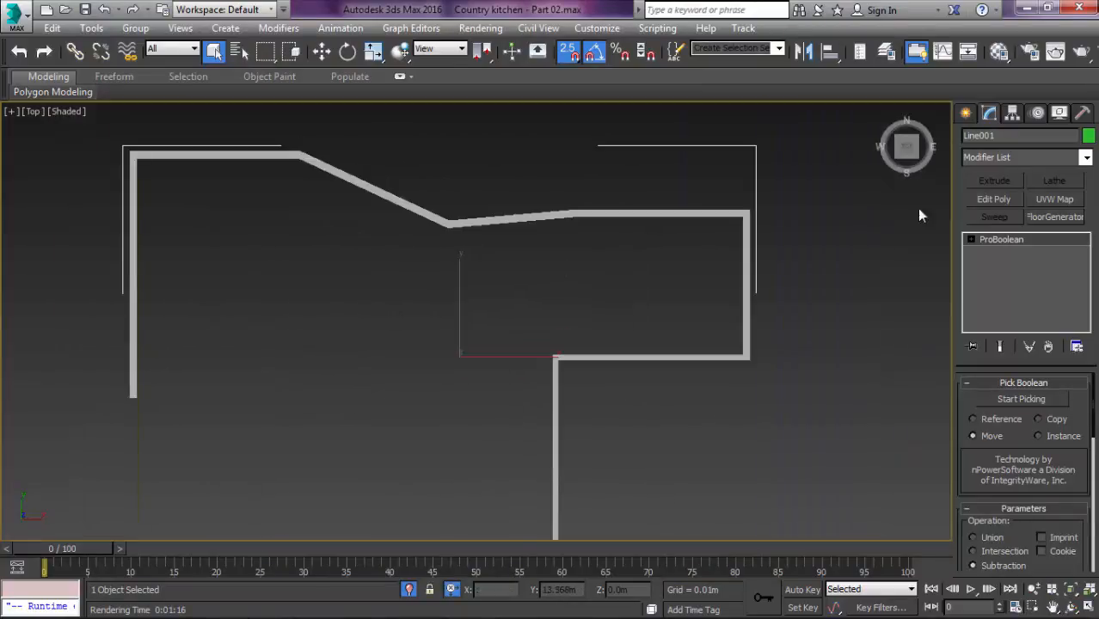
Start a Line spline with snapping at the inside lower corner of the room's east end
left_click(966, 114)
left_click(990, 139)
left_click(1007, 232)
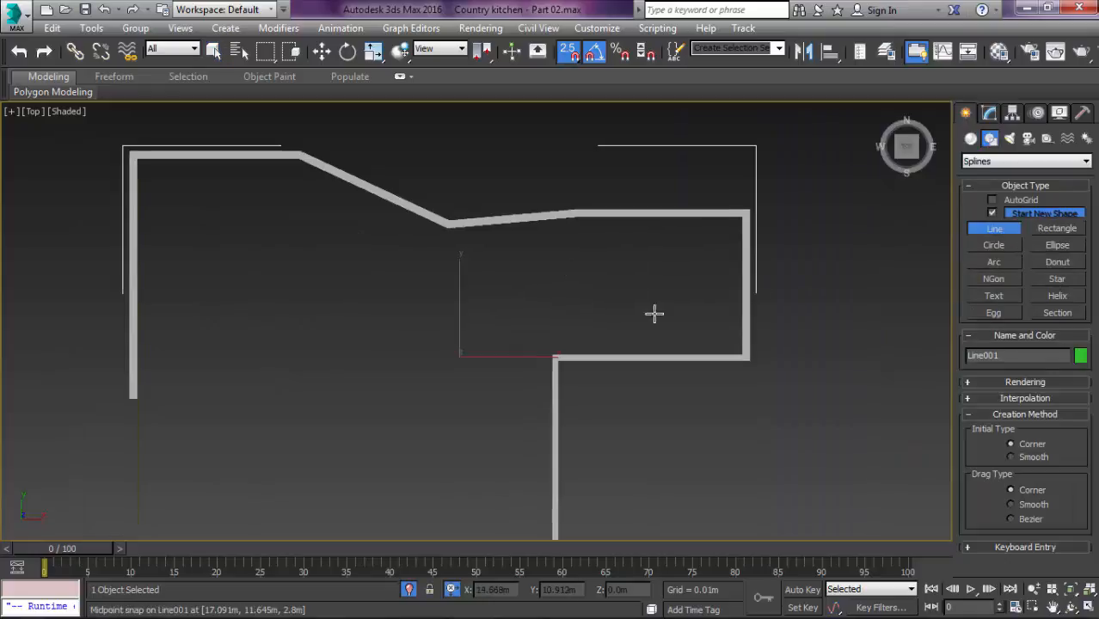
scroll(653, 314, "up", 4)
key("s")
middle_click_drag(676, 341, 510, 342)
key("F3")
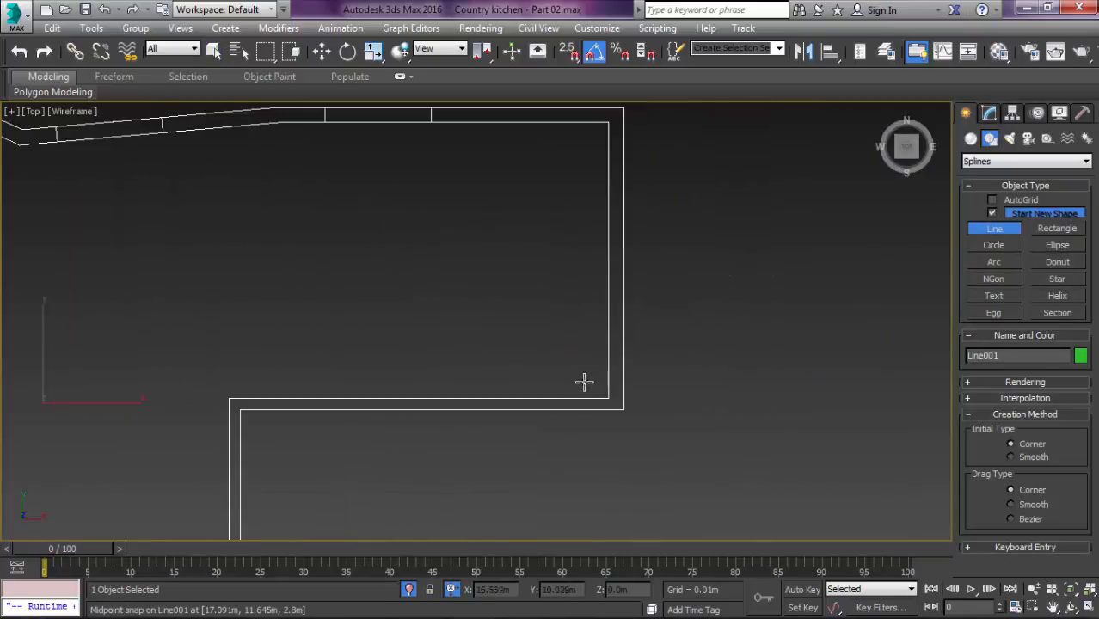
right_click(622, 372)
middle_click_drag(594, 320, 563, 346)
key("s")
left_click(995, 227)
scroll(719, 280, "up", 2)
left_click(502, 487)
Trace the inner wall edge through each corner and bend to the end of the west wall, and finish the open line
scroll(493, 409, "down", 2)
middle_click_drag(471, 290, 527, 360)
left_click(547, 264)
middle_click_drag(186, 335, 476, 337)
left_click(514, 268)
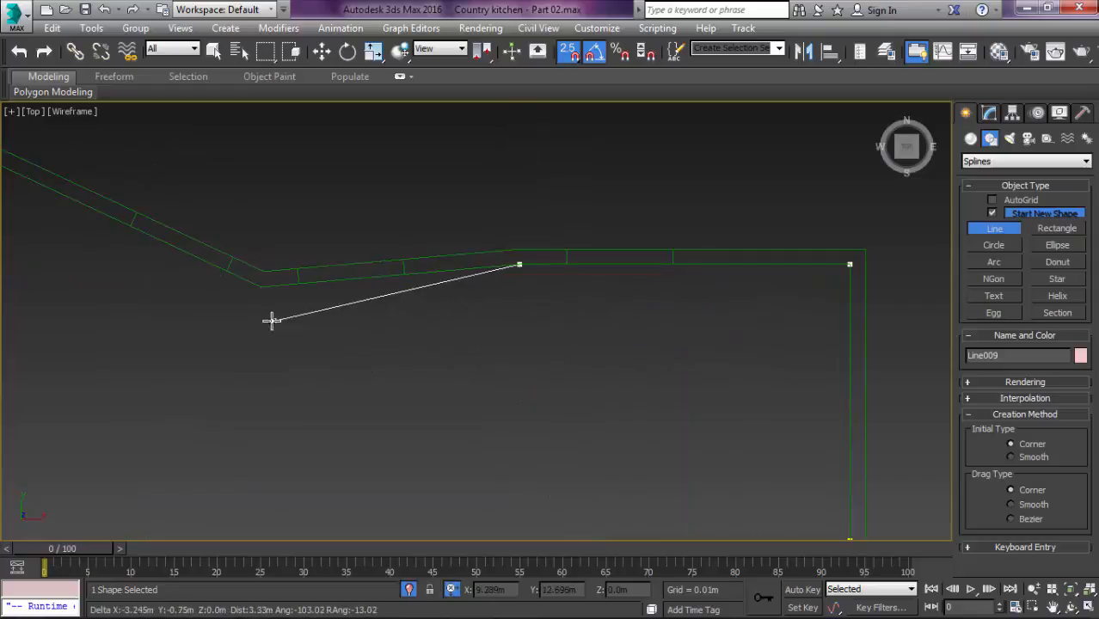
left_click(257, 306)
scroll(455, 371, "down", 2)
middle_click_drag(196, 272, 331, 305)
left_click(335, 272)
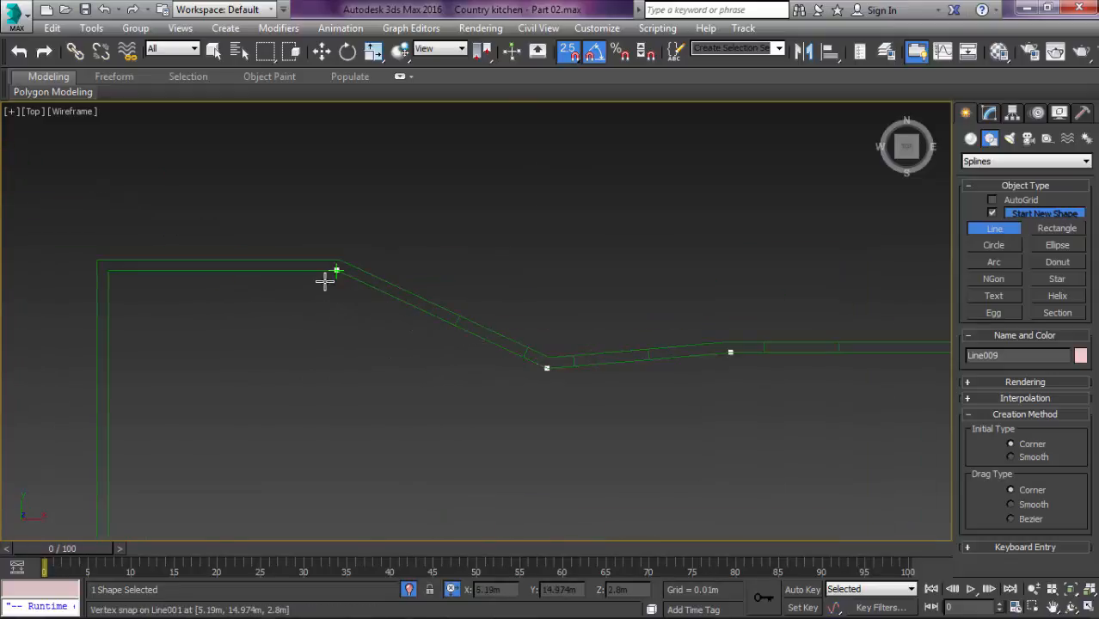
left_click(115, 275)
middle_click_drag(164, 439, 200, 288)
left_click(146, 459)
right_click(284, 321)
right_click(417, 299)
Clone the traced wall line at the base of the walls as a Copy
scroll(417, 300, "down", 5)
mouse_move(417, 299)
middle_mouse_down("alt")
mouse_move(467, 294)
mouse_move(454, 262)
middle_mouse_up("alt")
key("F3")
scroll(483, 307, "up", 8)
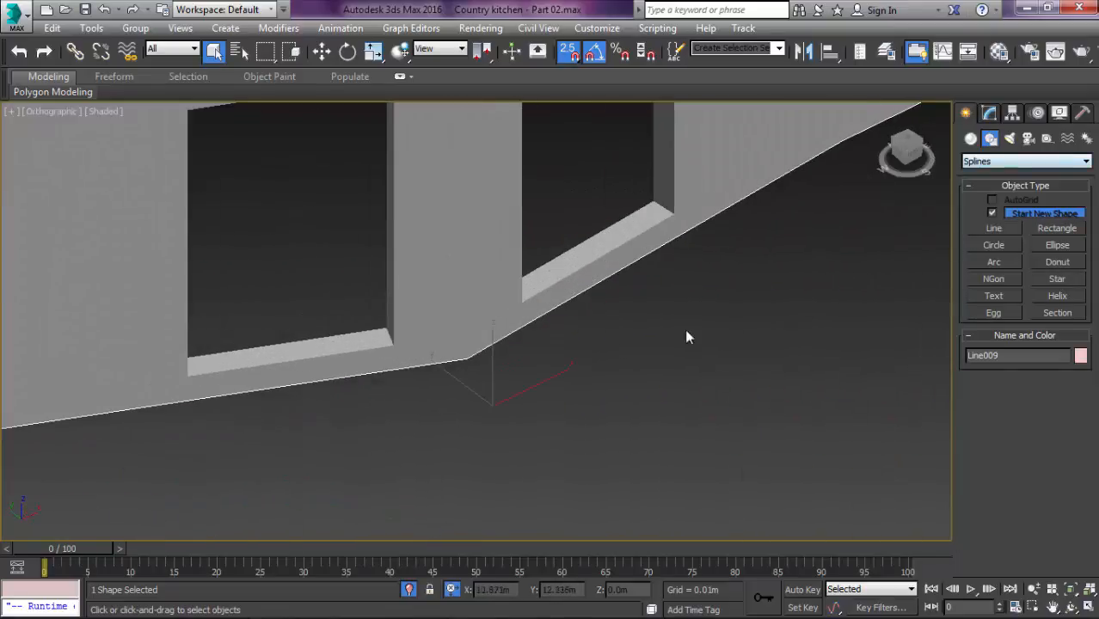
key("ctrl+v")
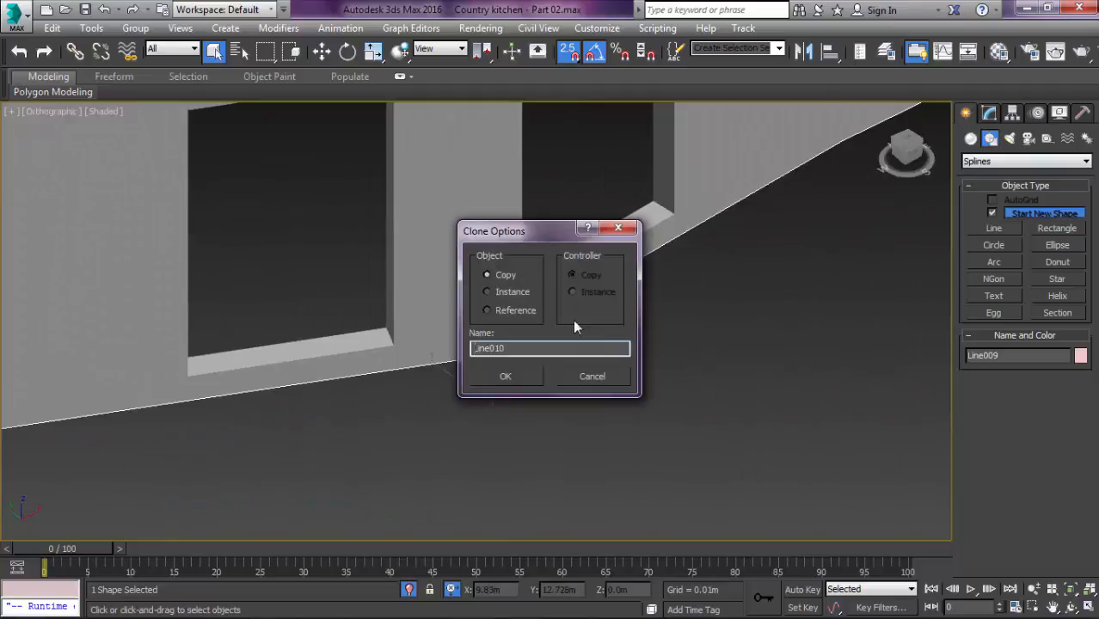
left_click(482, 378)
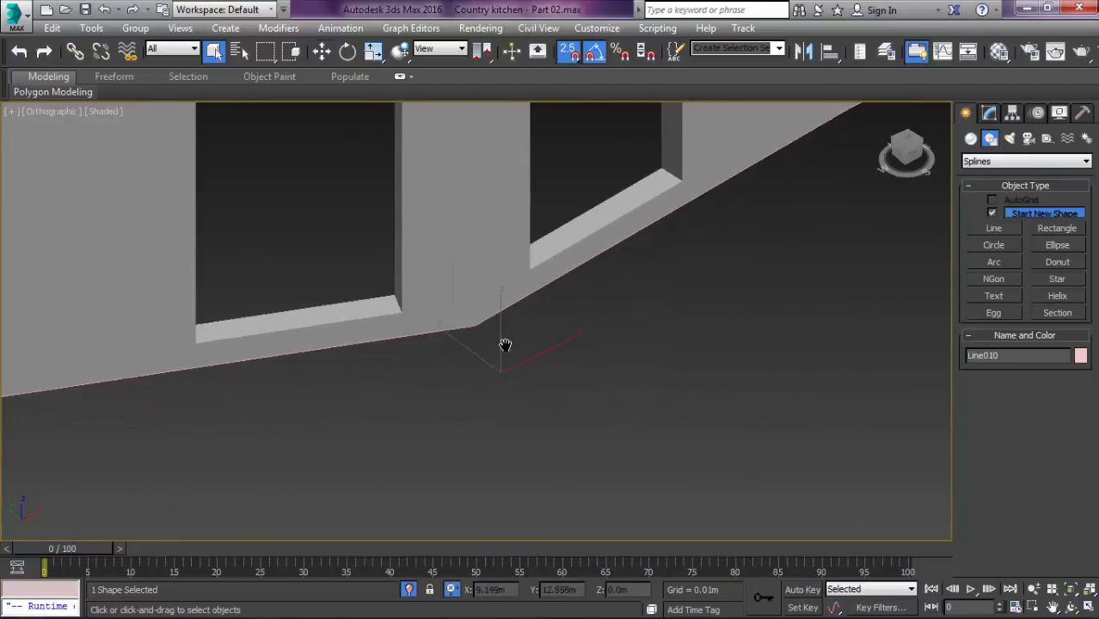
Raise the copied line to the top of the walls at an absolute Z height of 2.8 m
key("w")
key("F3")
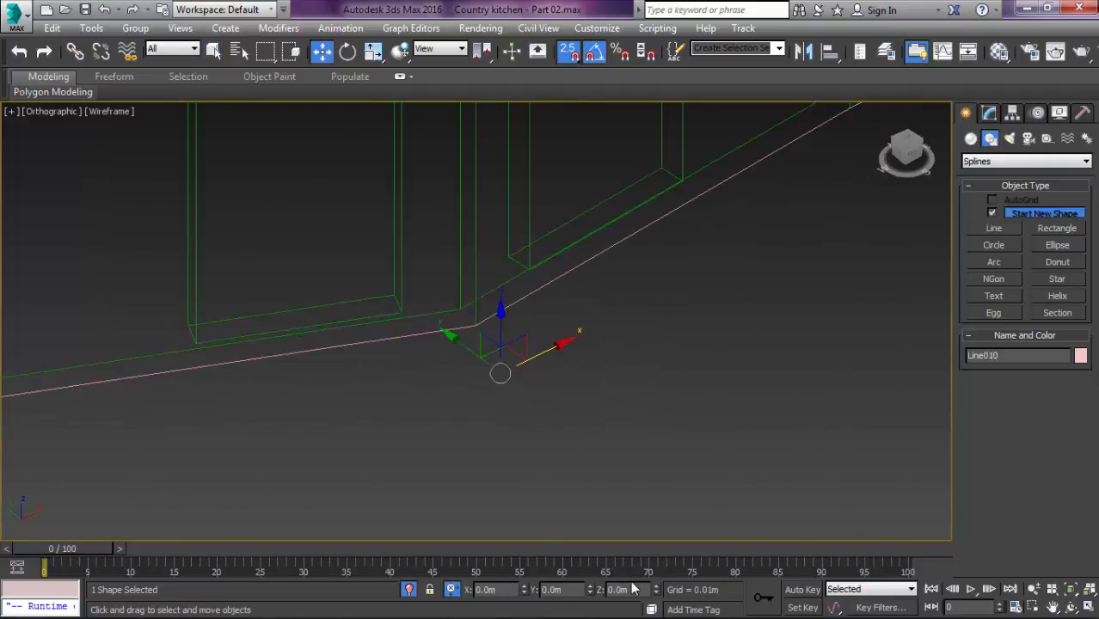
left_click(454, 590)
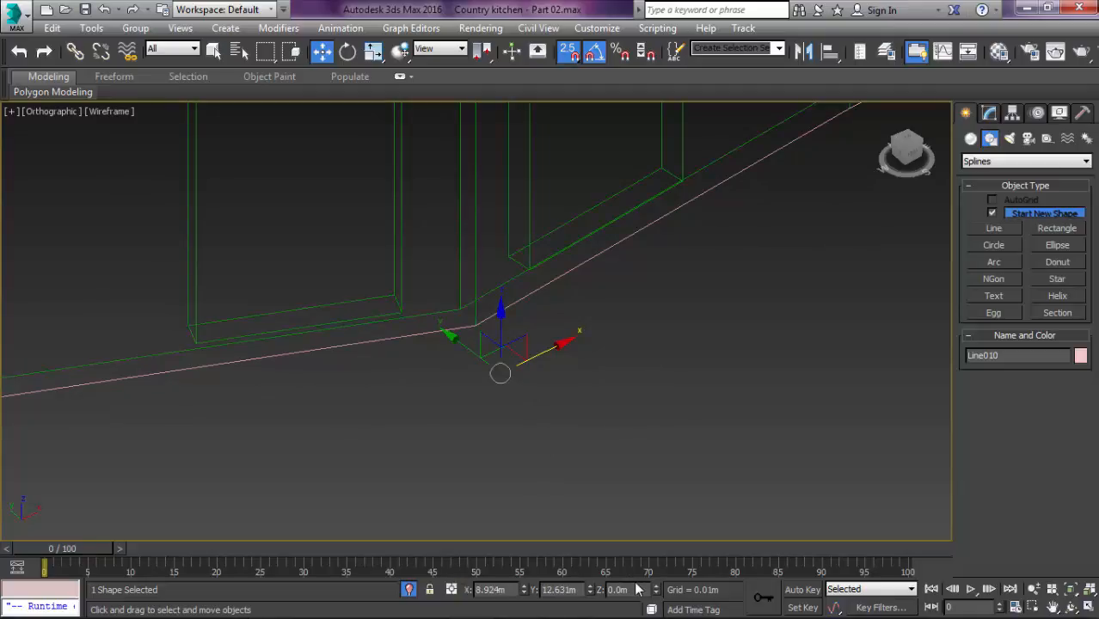
key("Return")
scroll(596, 402, "down", 3)
scroll(584, 308, "up", 2)
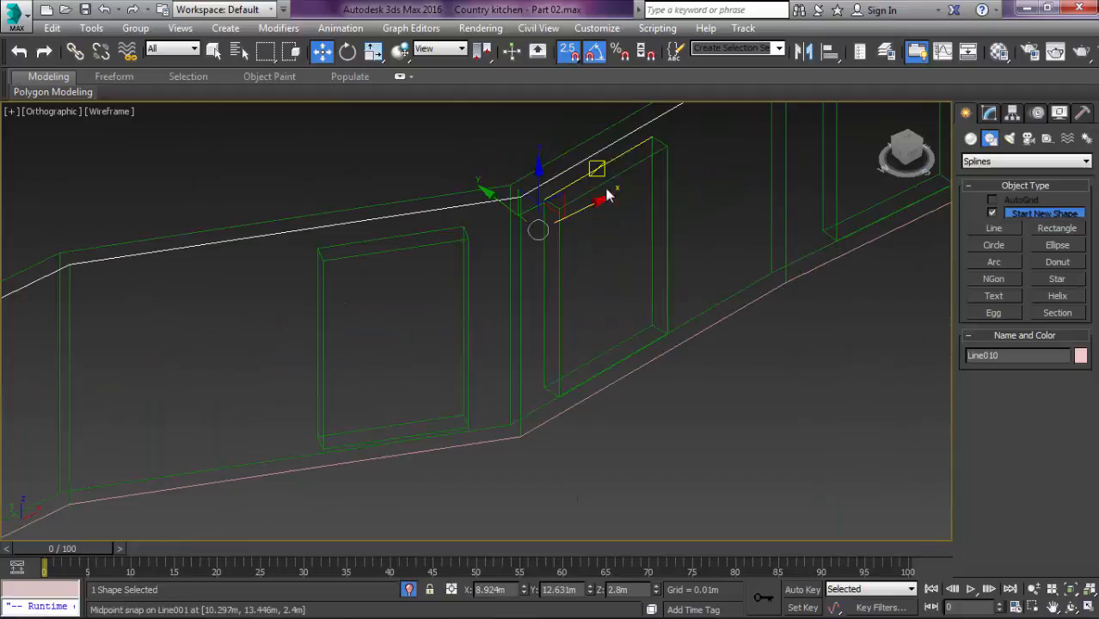
Apply profile 24 from the Sweep Profile library to the raised line as ceiling moulding and inspect it shaded
middle_click_drag(616, 325, 647, 279, "alt")
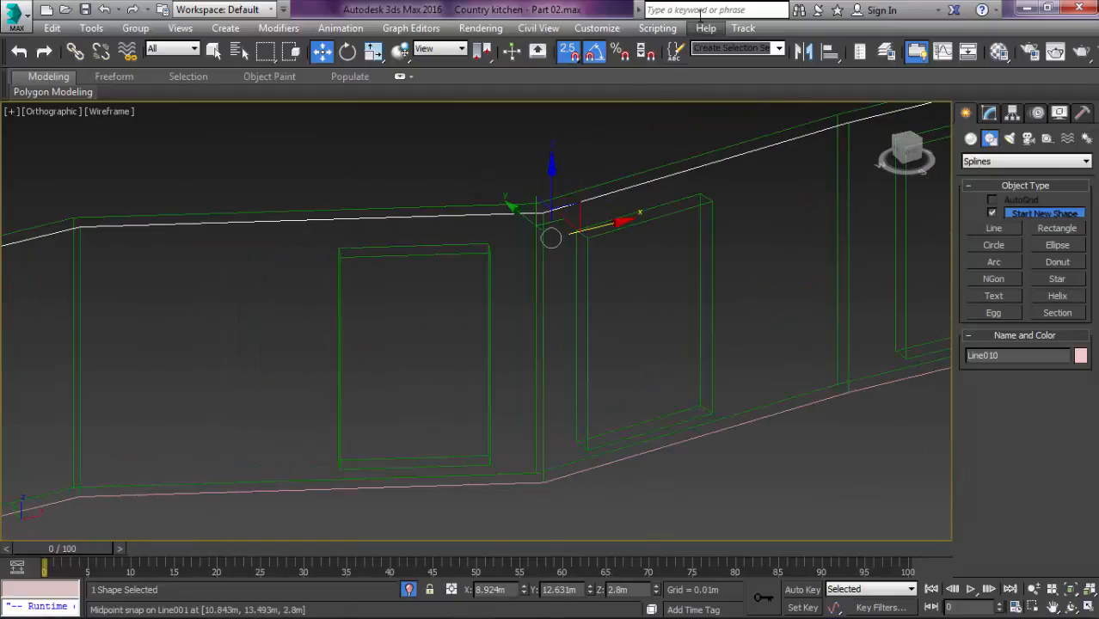
left_click(751, 30)
left_click(754, 48)
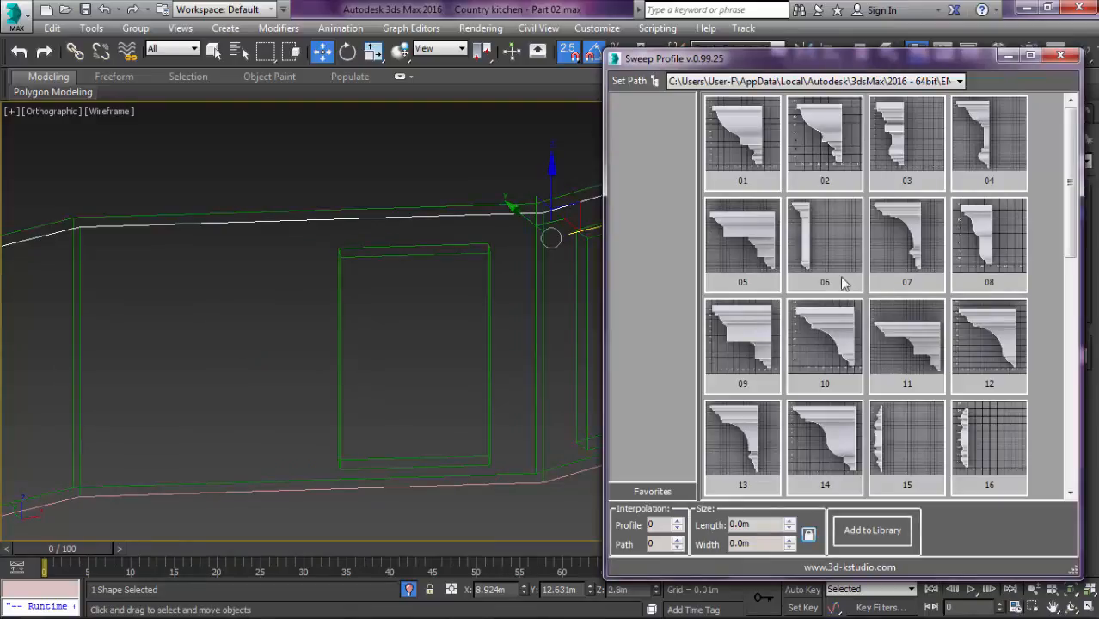
left_click_drag(1071, 194, 1070, 334)
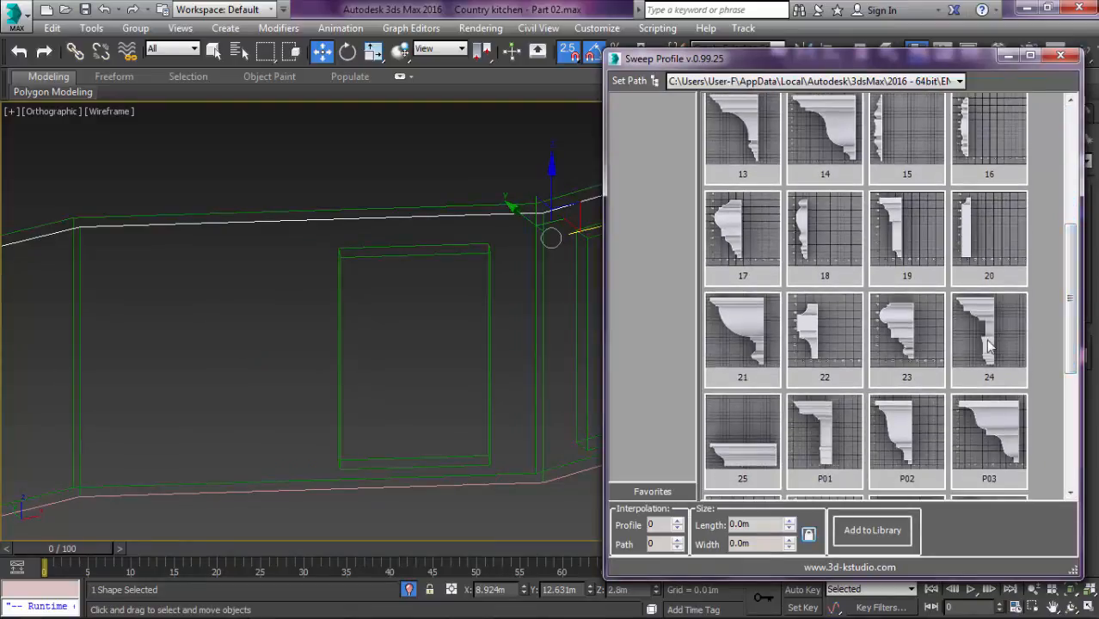
left_click(988, 344)
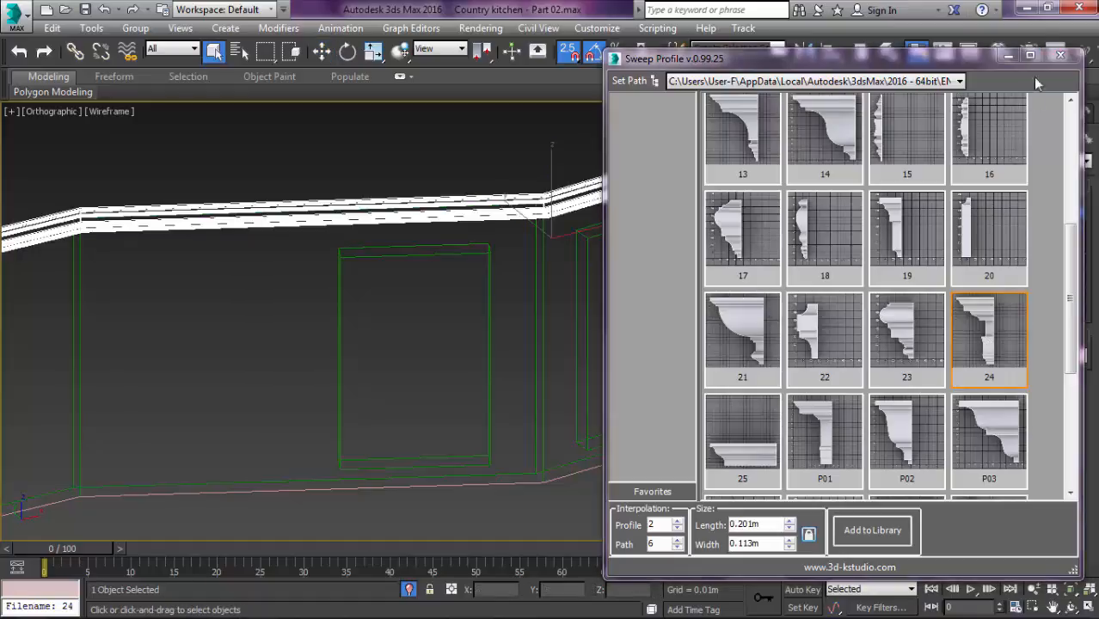
key("F3")
scroll(529, 198, "up", 5)
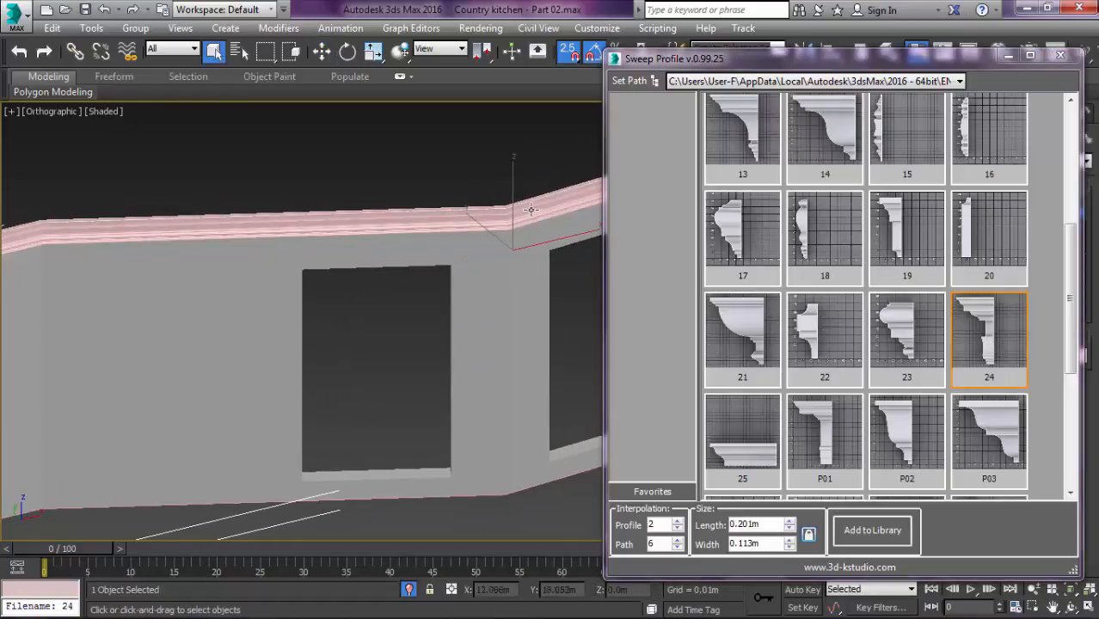
Reduce the ceiling moulding profile to a length of 0.165 m and width of 0.093 m, and close the profile library
left_click_drag(788, 548, 789, 556)
scroll(563, 370, "down", 5)
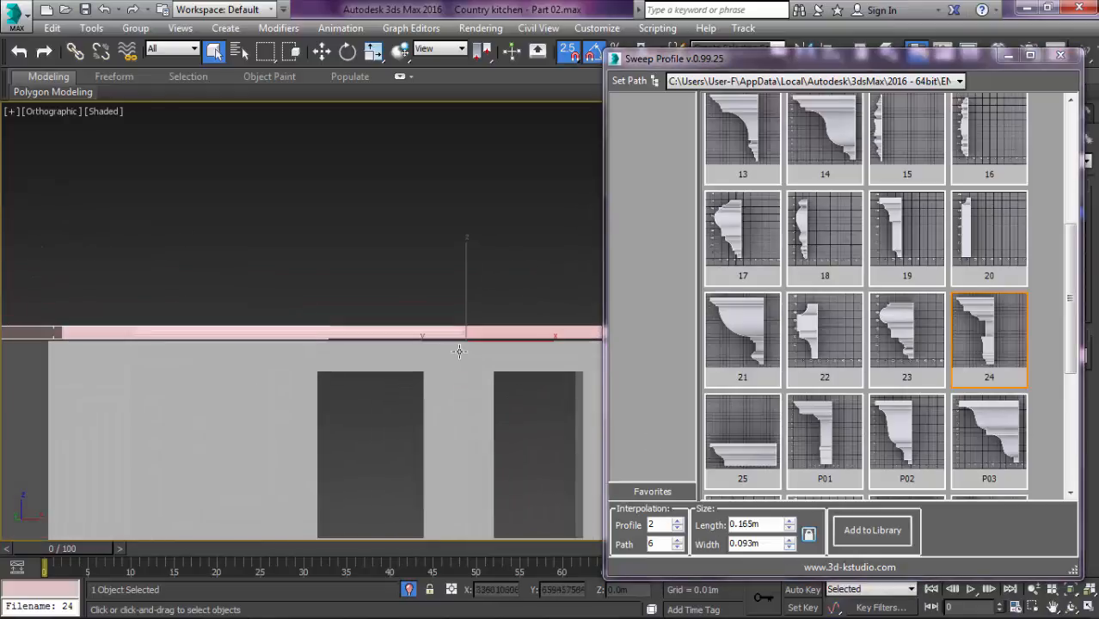
scroll(579, 368, "up", 2)
left_click(1061, 56)
Assign the white VRayMtl Material #2 to the ceiling moulding
middle_click_drag(639, 231, 557, 271, "alt")
key("m")
left_click(588, 76)
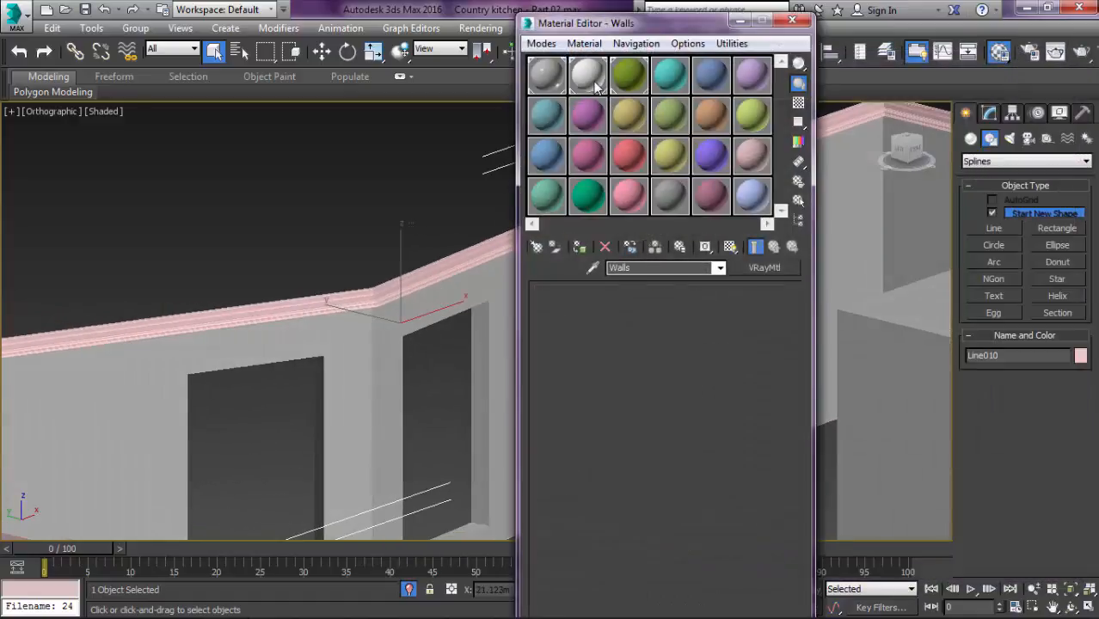
left_click(578, 249)
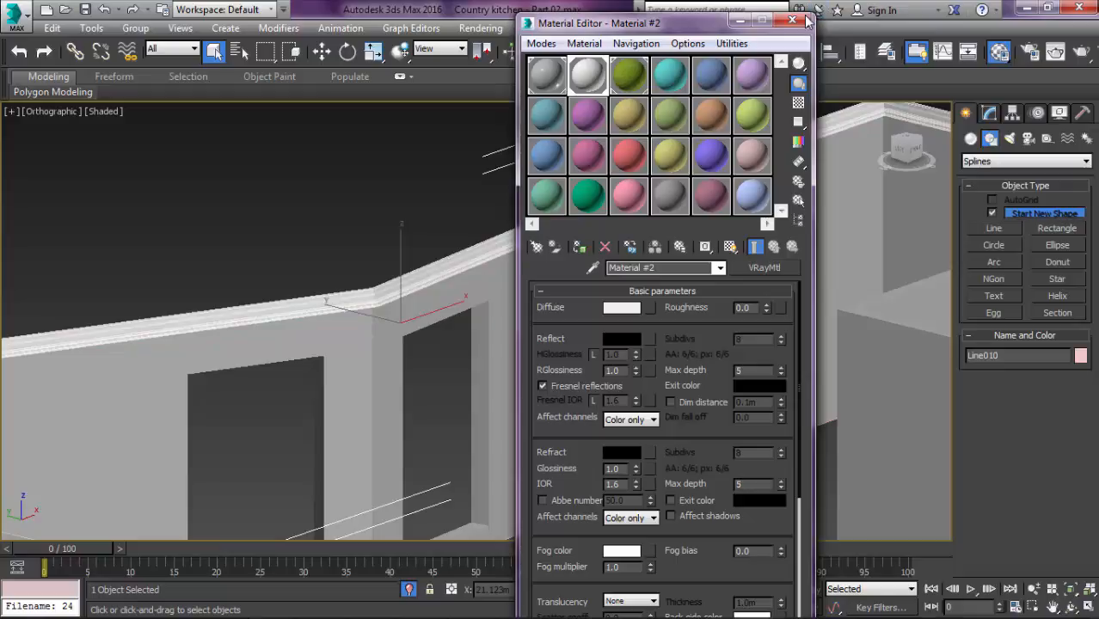
left_click(793, 20)
middle_click_drag(422, 191, 509, 222)
key("m")
key("m")
scroll(504, 314, "up", 2)
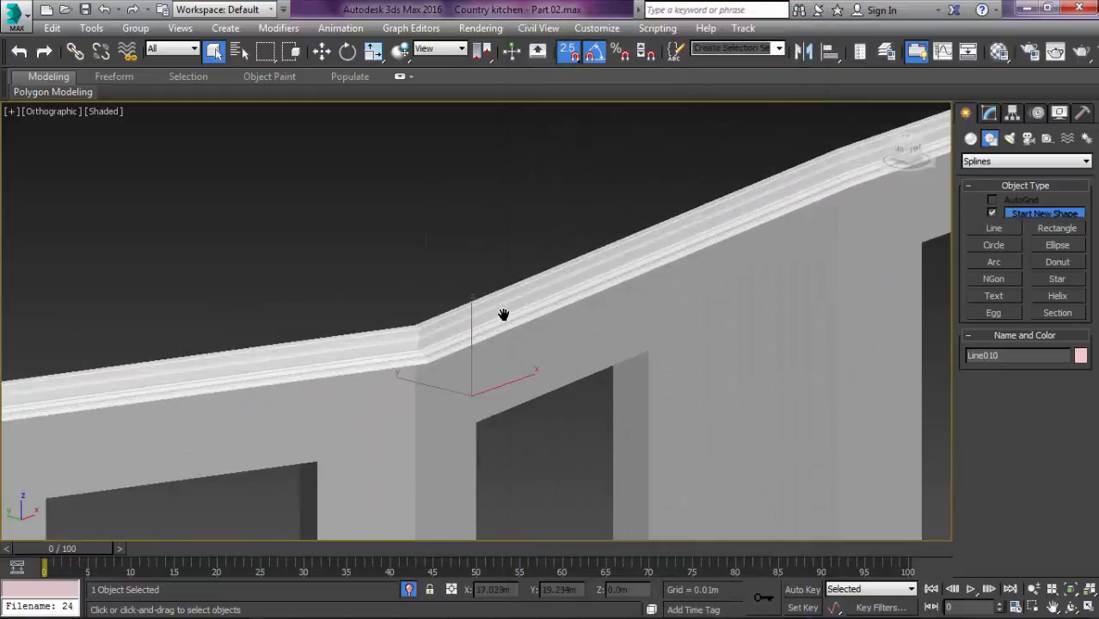
scroll(688, 258, "up", 1)
Turn off Mirror on XY Plane in the ceiling moulding's Sweep modifier
left_click(990, 114)
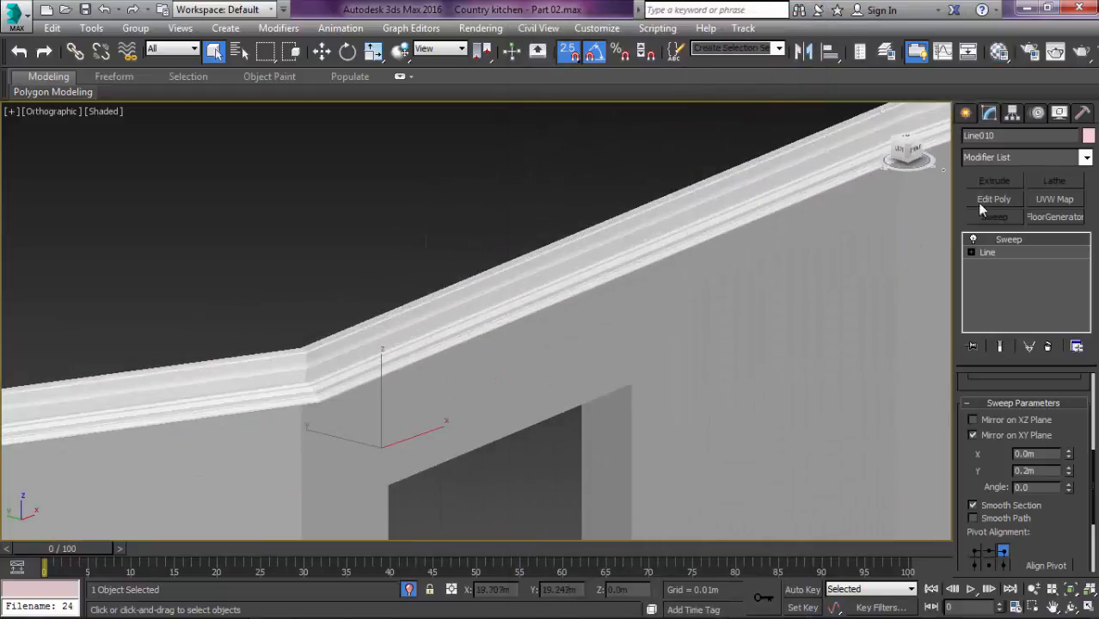
scroll(982, 391, "down", 2)
left_click(982, 410)
middle_click_drag(676, 384, 430, 328, "alt")
Lower the ceiling moulding in the front view, snapping its upper corner to the top edge of the walls
key("w")
scroll(431, 286, "up", 4)
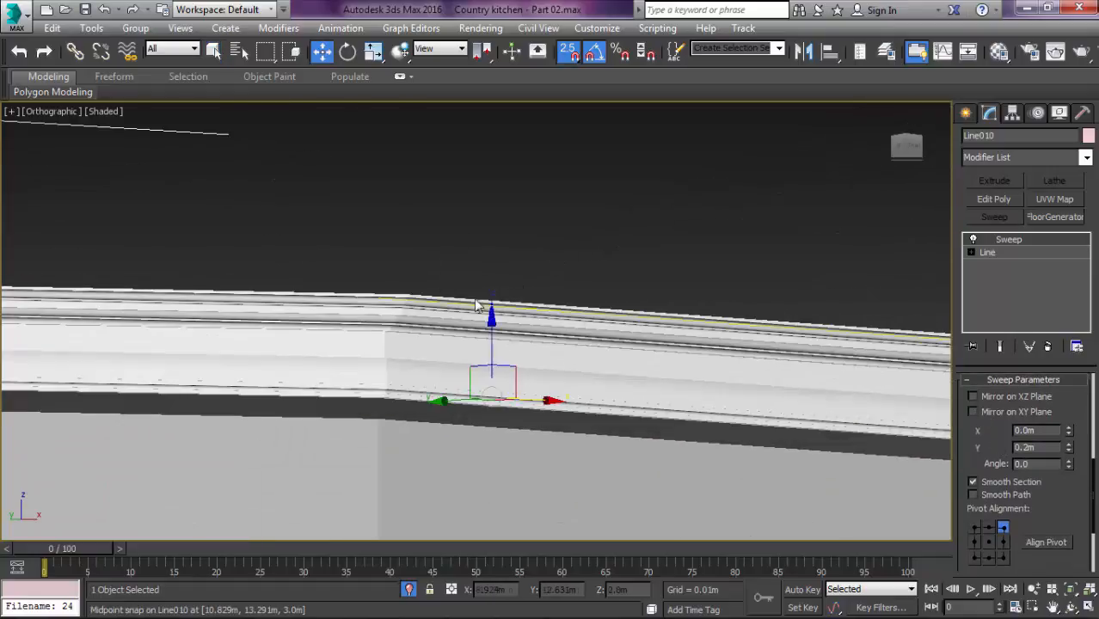
key("s")
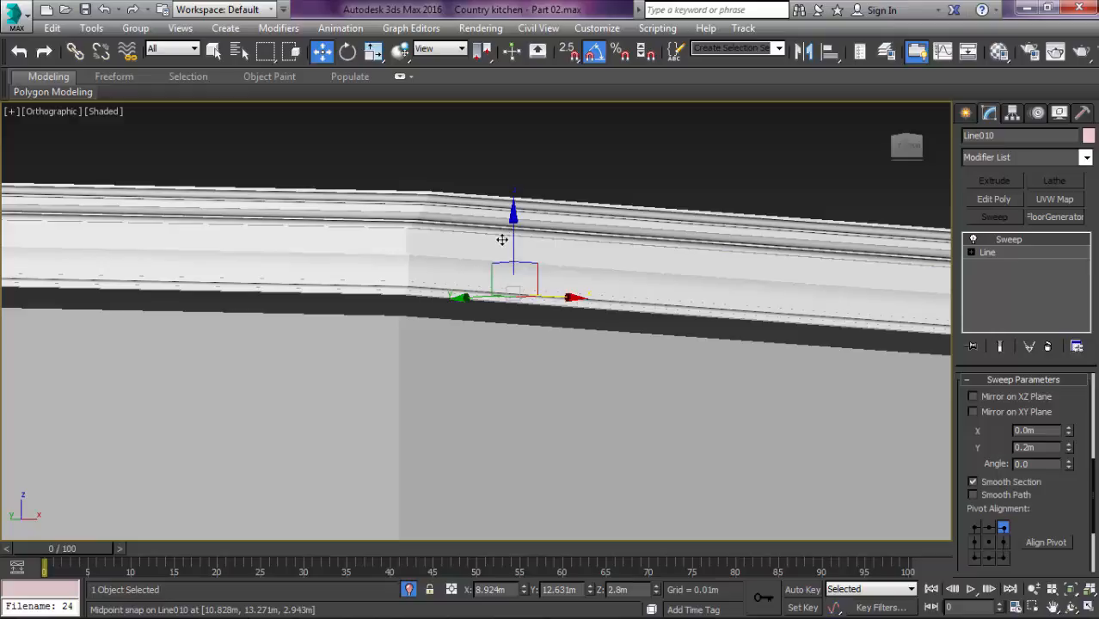
middle_click_drag(456, 300, 589, 272)
key("f")
key("F3")
middle_click_drag(488, 299, 628, 297)
middle_click_drag(234, 311, 295, 296)
scroll(295, 296, "up", 3)
scroll(266, 312, "up", 5)
key("s")
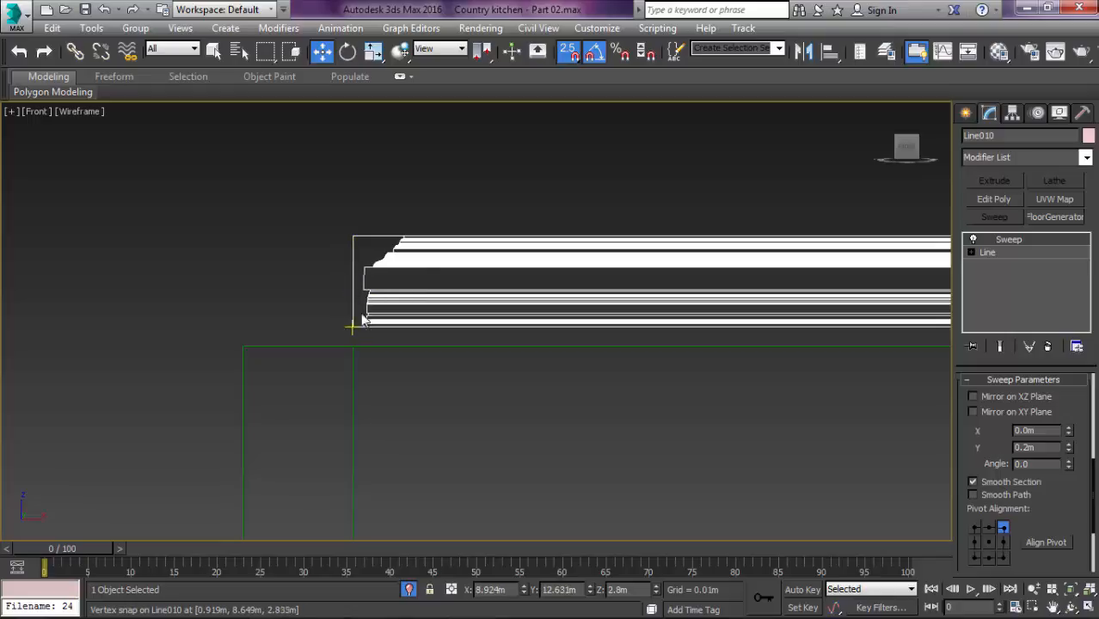
scroll(508, 257, "down", 4)
scroll(542, 259, "down", 3)
middle_click_drag(774, 268, 501, 295)
middle_click_drag(664, 293, 342, 296)
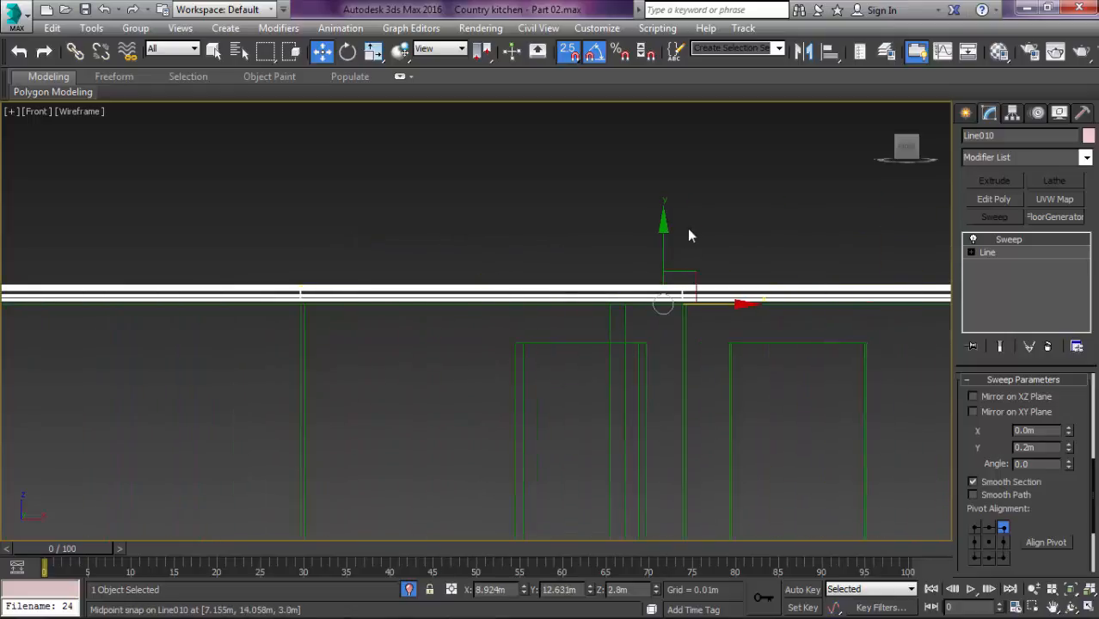
middle_click_drag(442, 248, 780, 249)
scroll(255, 304, "up", 3)
scroll(182, 262, "up", 6)
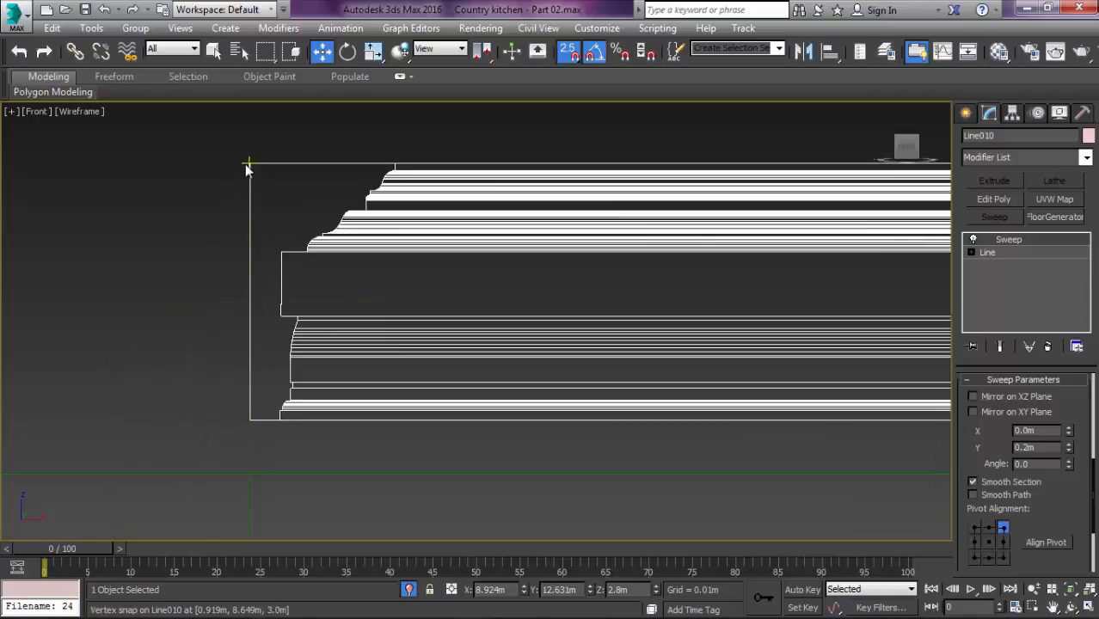
left_click_drag(248, 163, 250, 474)
scroll(370, 328, "down", 5)
scroll(379, 249, "down", 6)
middle_click_drag(388, 273, 551, 381, "alt")
Apply profile 06 from the Sweep Profile library to the line at the base of the walls as a baseboard
scroll(569, 383, "up", 4)
left_click_drag(587, 410, 532, 309)
middle_click_drag(554, 361, 348, 364)
left_click_drag(423, 222, 648, 225, "alt")
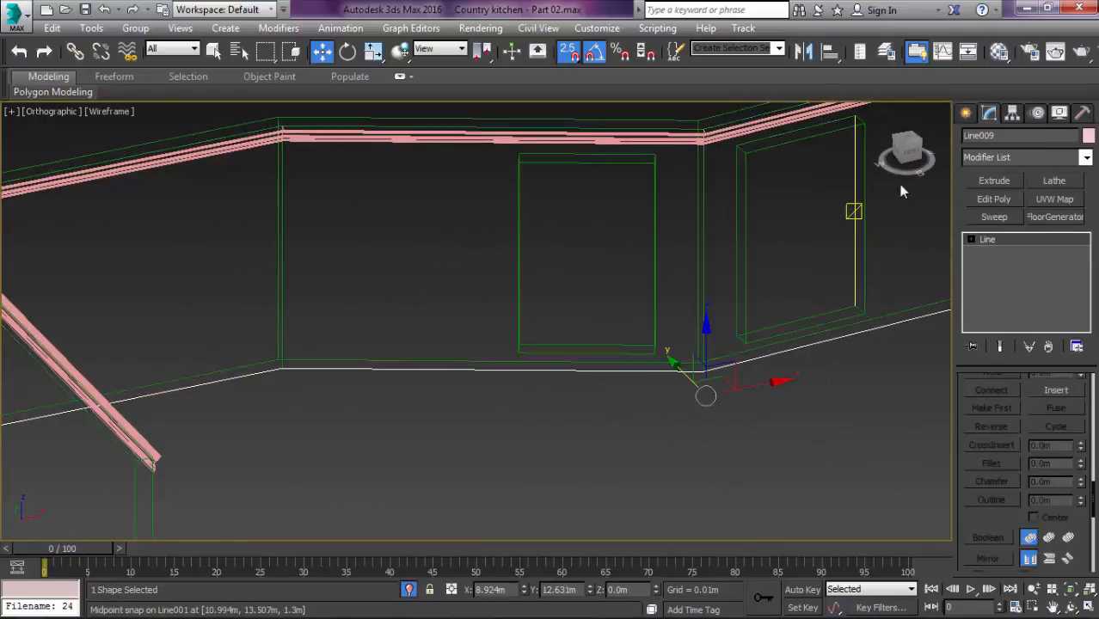
left_click(737, 29)
left_click(763, 47)
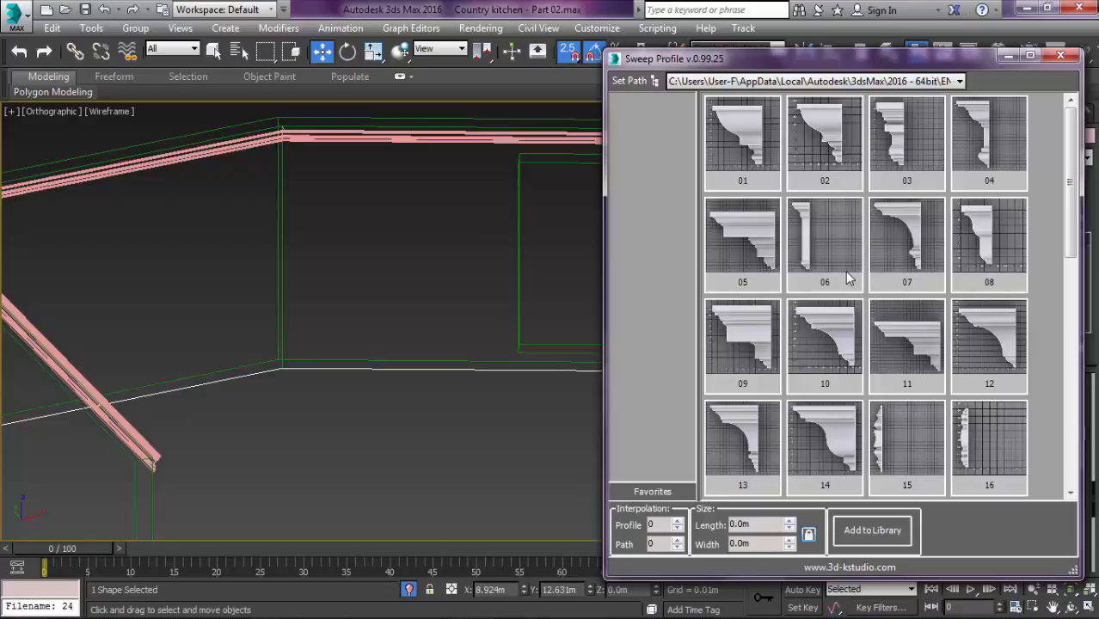
left_click(834, 252)
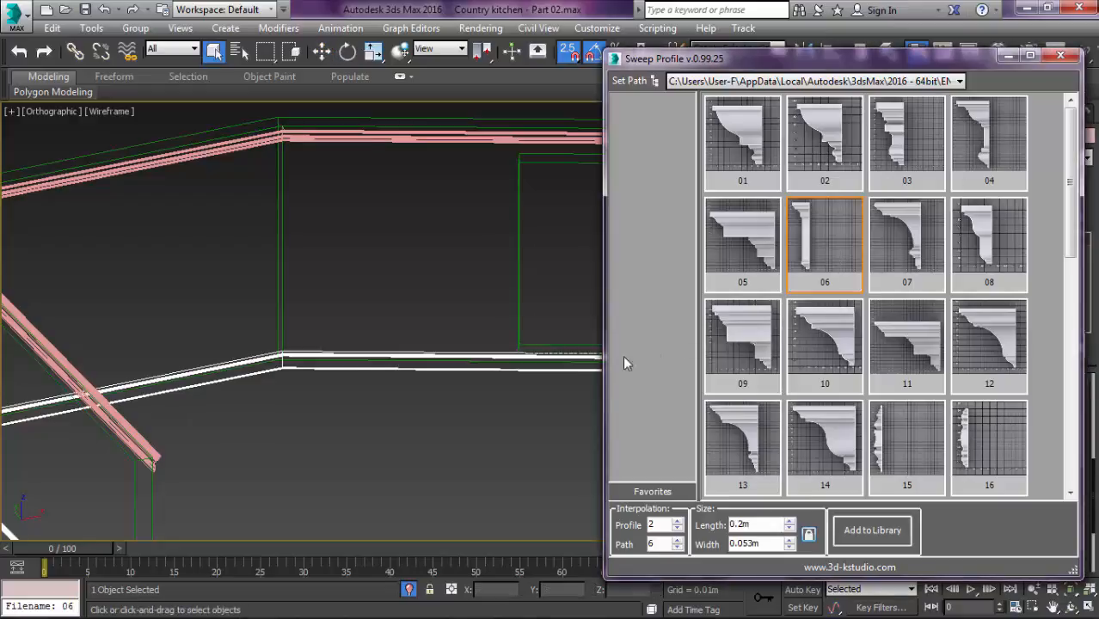
Reduce the baseboard profile to a length of 0.124 m and width of 0.033 m, and close the profile library
left_click(790, 548)
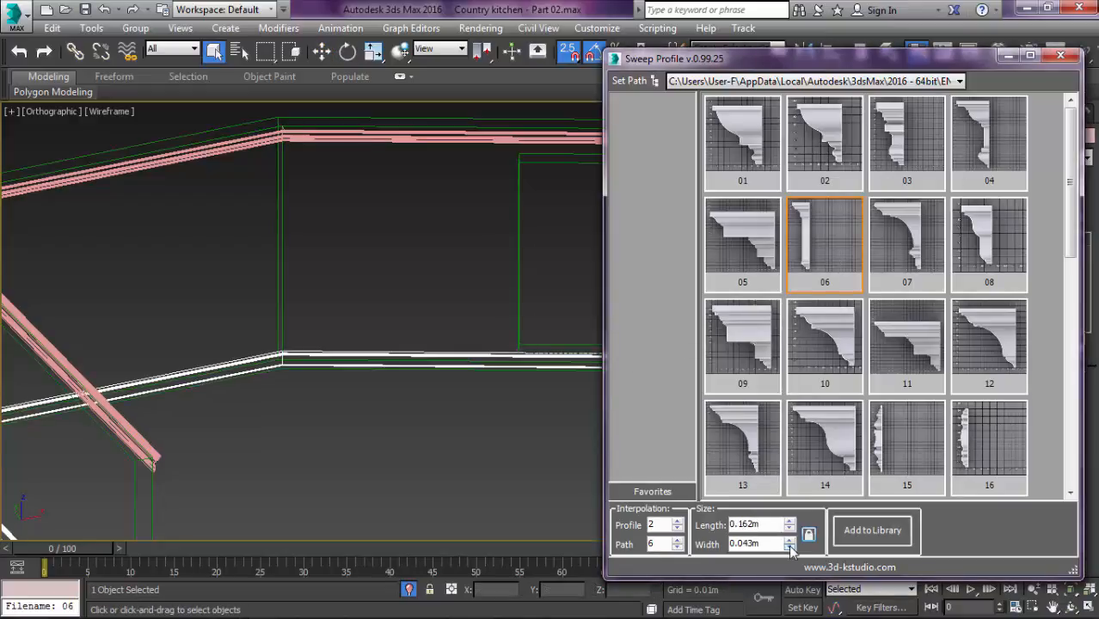
left_click(790, 548)
middle_click_drag(564, 312, 584, 260, "alt")
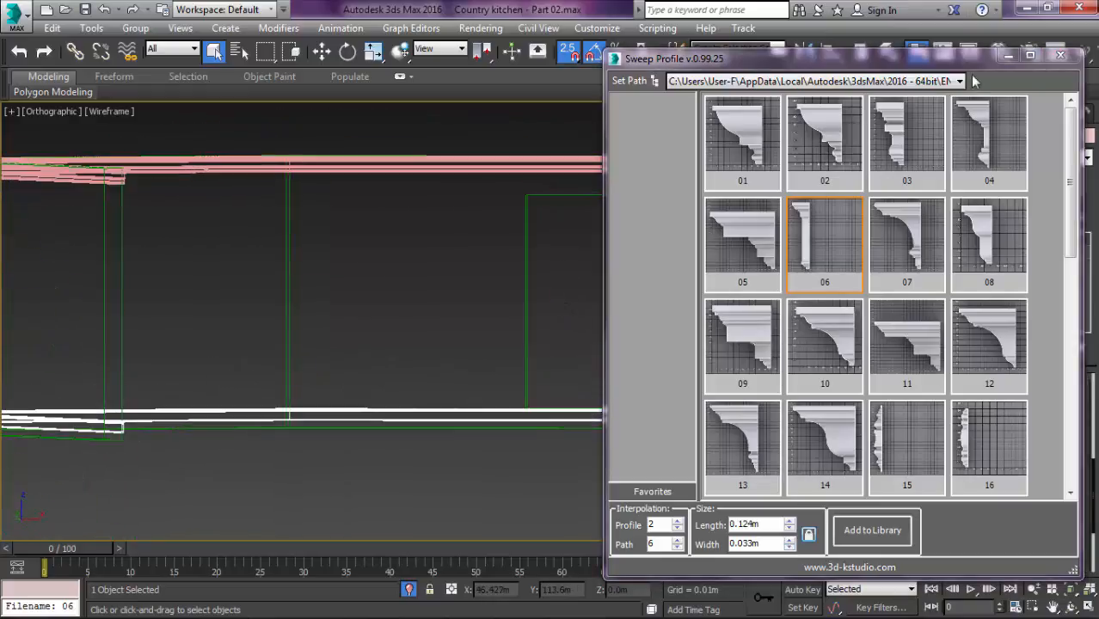
left_click(1060, 55)
Turn on Mirror on XY Plane in the baseboard's Sweep modifier
middle_click_drag(614, 354, 625, 392, "alt")
key("F3")
scroll(579, 373, "up", 8)
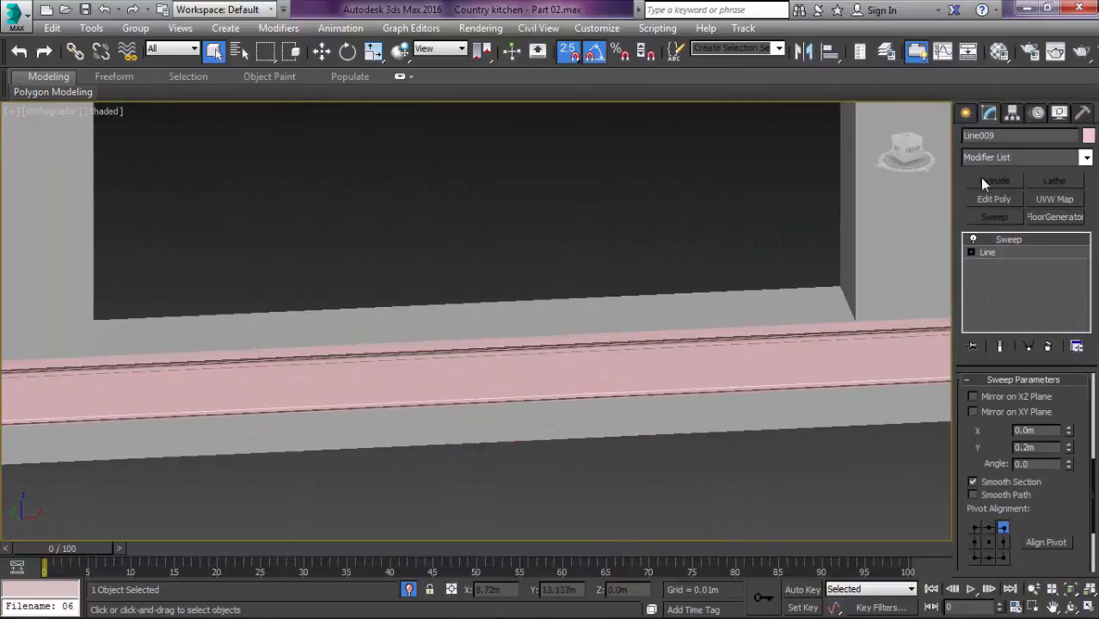
left_click(993, 412)
Lower the baseboard in the front view, snapping its lower edge to the bottom of the walls
key("f")
key("z")
middle_click_drag(510, 417, 702, 414)
scroll(306, 322, "up", 4)
key("F3")
scroll(514, 308, "up", 4)
middle_click_drag(624, 322, 602, 322)
scroll(602, 322, "down", 3)
middle_click_drag(705, 344, 564, 345)
key("w")
scroll(708, 343, "up", 4)
scroll(707, 344, "up", 4)
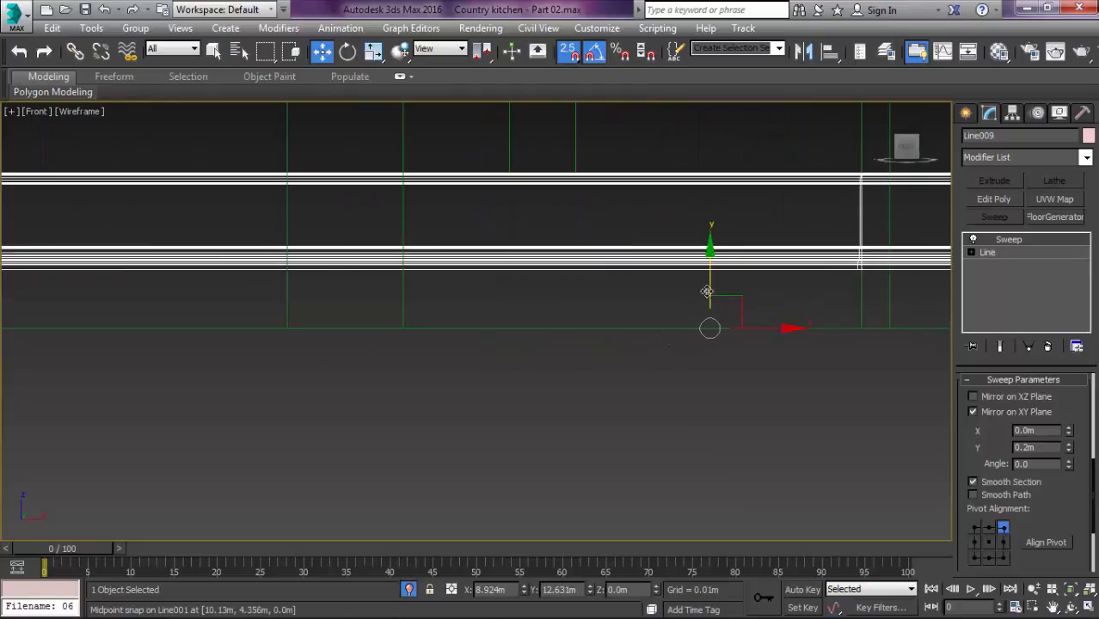
scroll(686, 265, "up", 3)
left_click_drag(686, 255, 684, 372)
scroll(700, 337, "down", 5)
mouse_move(675, 307)
middle_mouse_down("alt")
mouse_move(748, 363)
mouse_move(736, 361)
middle_mouse_up("alt")
key("F3")
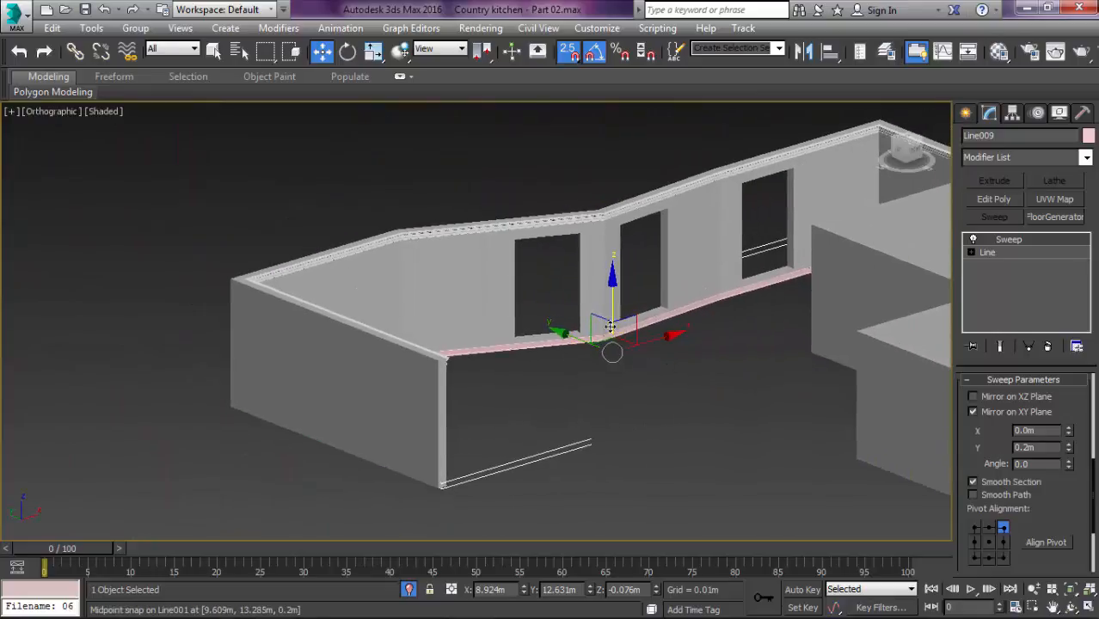
Assign the white Material #2 to the baseboard and deselect it
key("m")
left_click(582, 249)
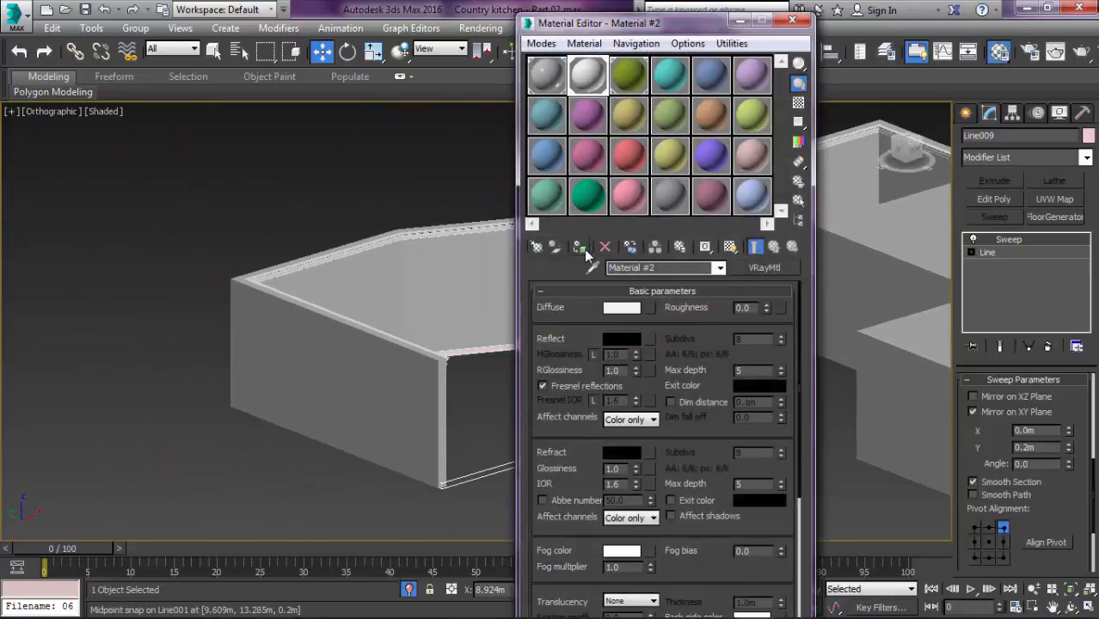
left_click(793, 21)
left_click(640, 434)
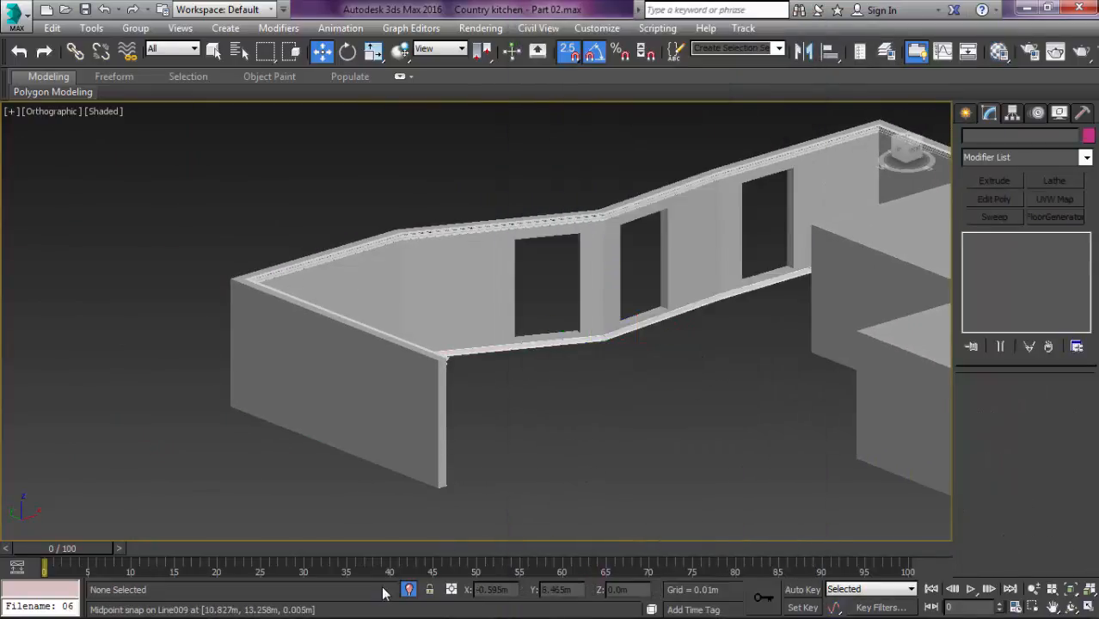
End isolation to restore the full scene, and select the slanted plane light near the east wall in the top view
left_click(409, 590)
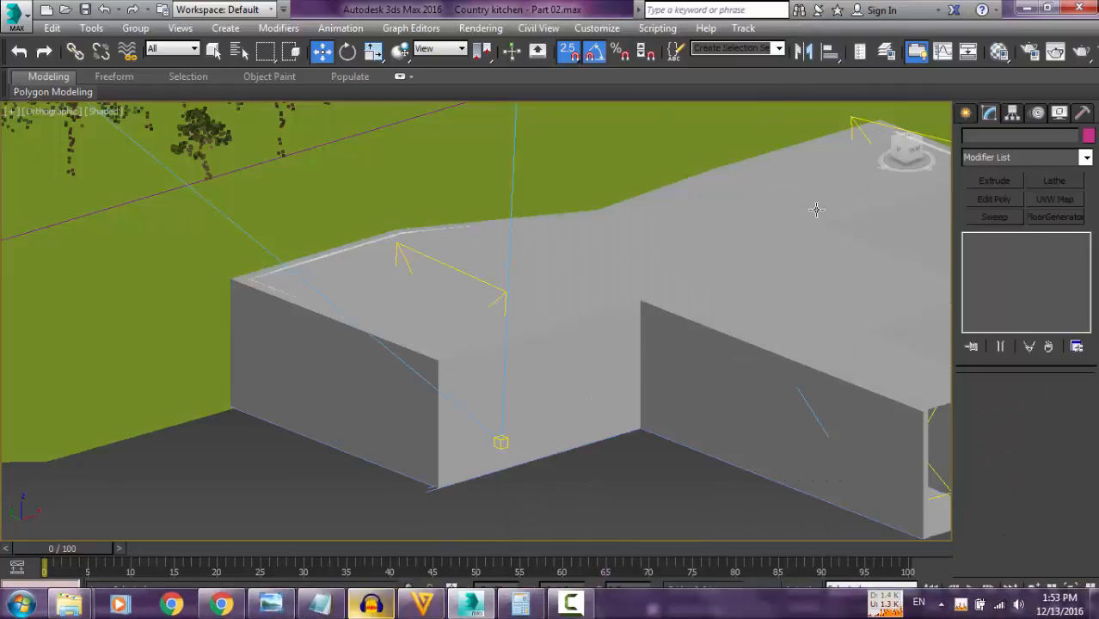
middle_click_drag(739, 239, 647, 237)
key("t")
key("F3")
scroll(296, 403, "up", 5)
middle_click_drag(938, 275, 817, 275)
scroll(806, 254, "up", 5)
scroll(652, 252, "up", 2)
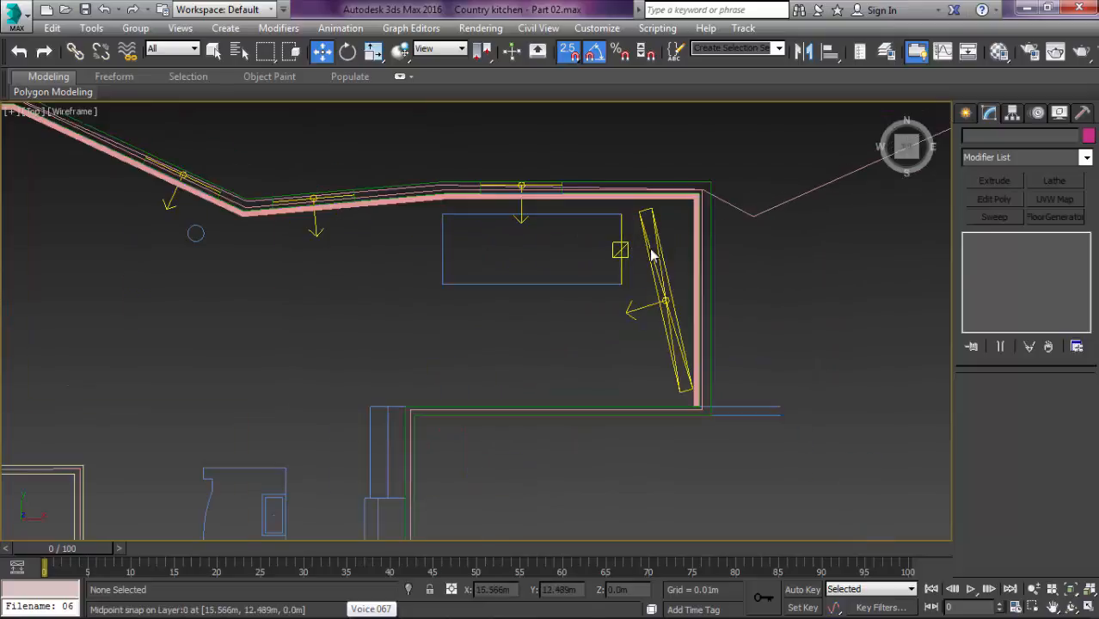
left_click(653, 253)
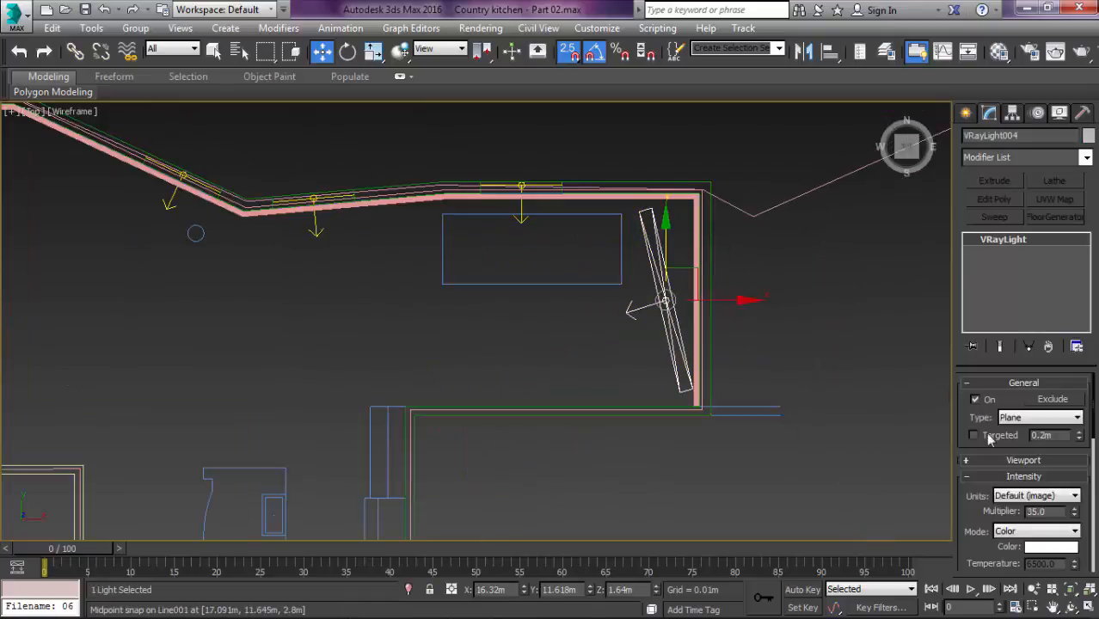
left_click_drag(972, 535, 978, 451)
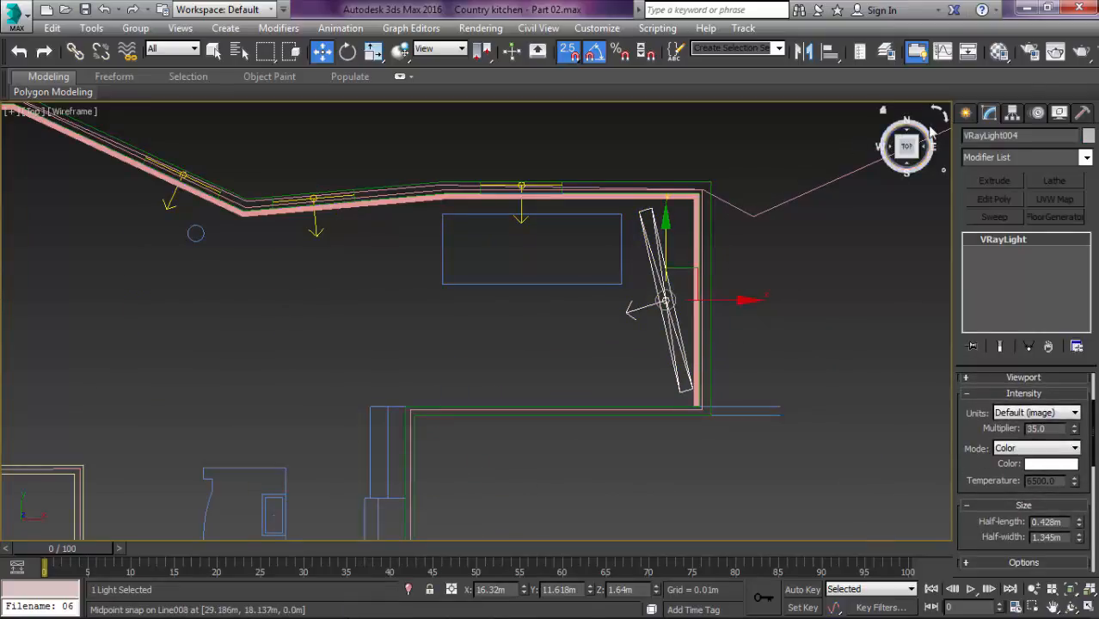
Enable Use local subdivs in the V-Ray Global DMC render settings
key("F10")
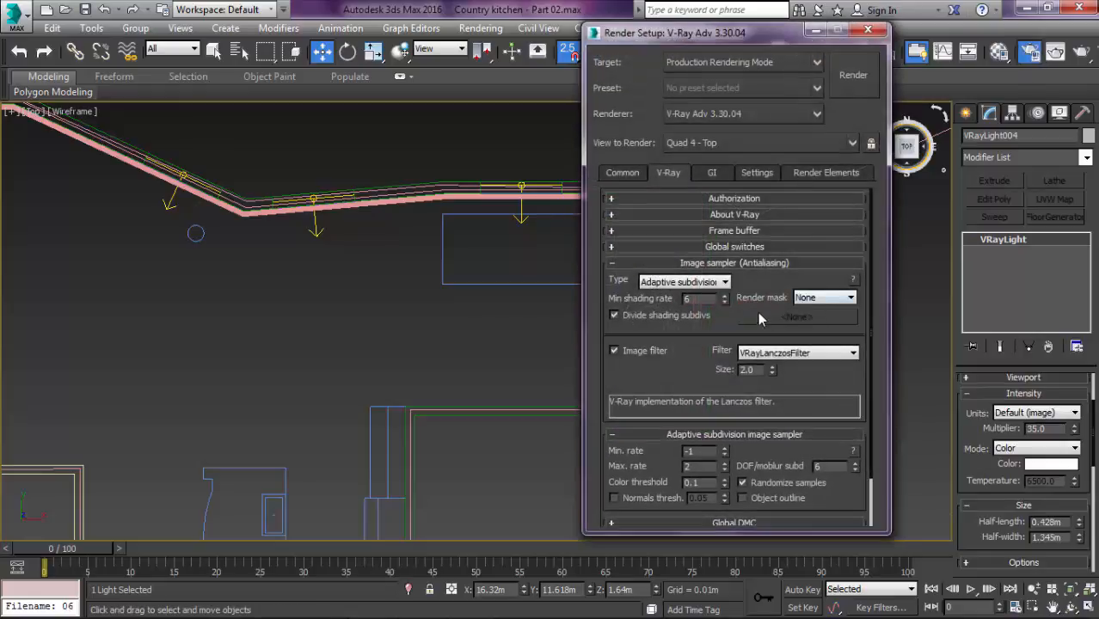
left_click(690, 264)
left_click(715, 370)
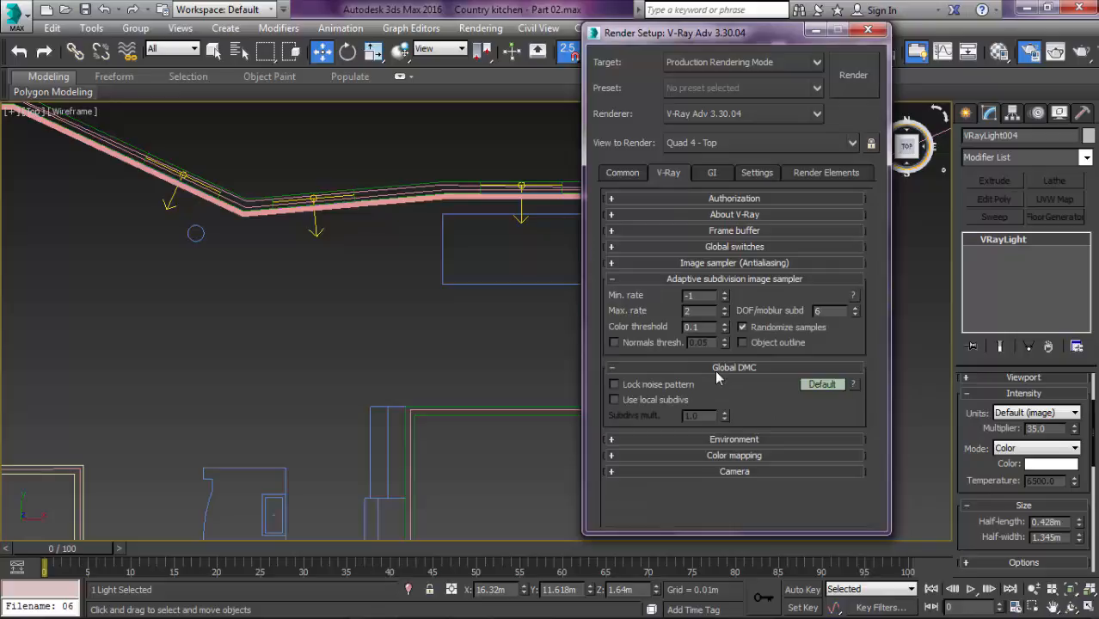
left_click(624, 409)
left_click(868, 29)
Set the east plane light's sampling Subdivs to 12, and select the plane light at the room's west end
scroll(983, 451, "down", 4)
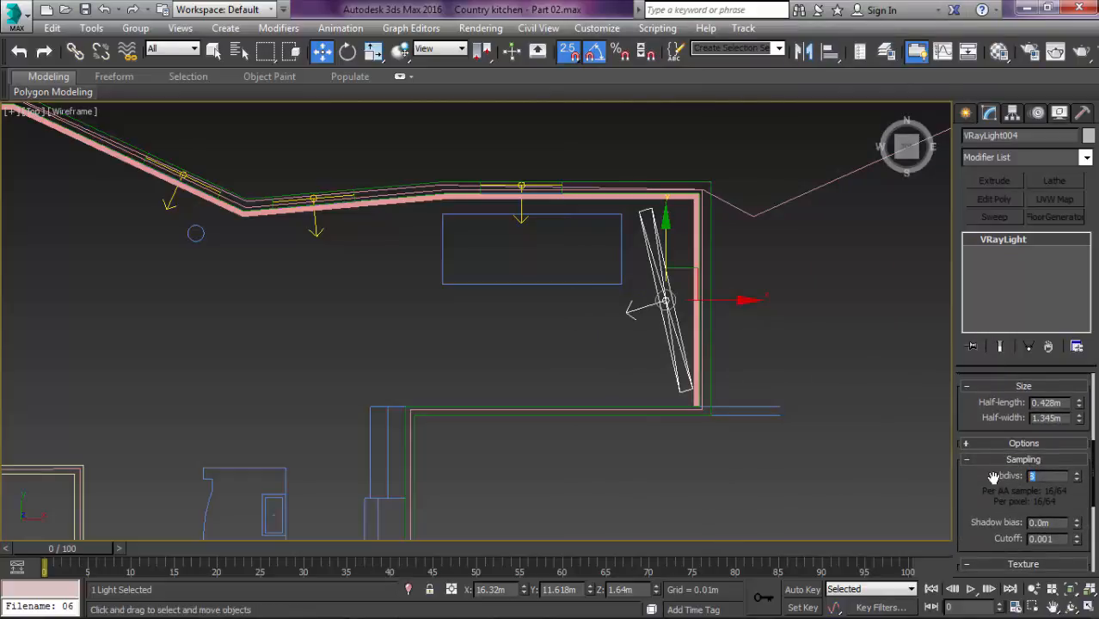
key("Return")
middle_click_drag(554, 353, 824, 340)
scroll(824, 341, "down", 4)
left_click_drag(552, 339, 455, 294)
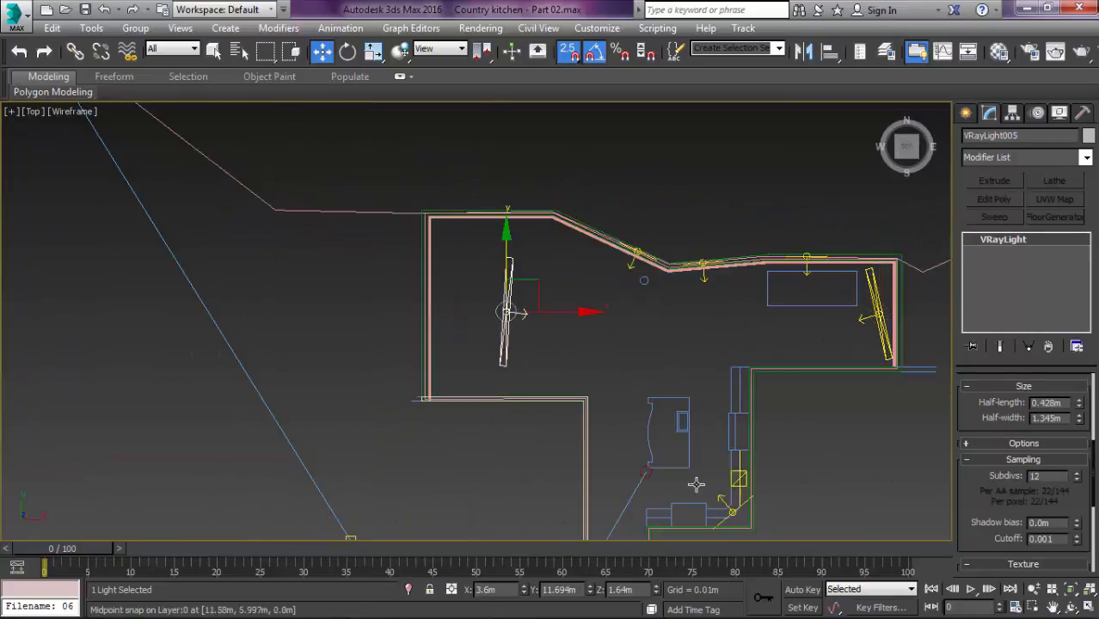
Update the sampling Subdivs of the angled light in the kitchen's southeast corner and the light across the narrow south end
middle_click_drag(694, 512, 685, 376)
scroll(684, 376, "up", 3)
left_click(745, 339)
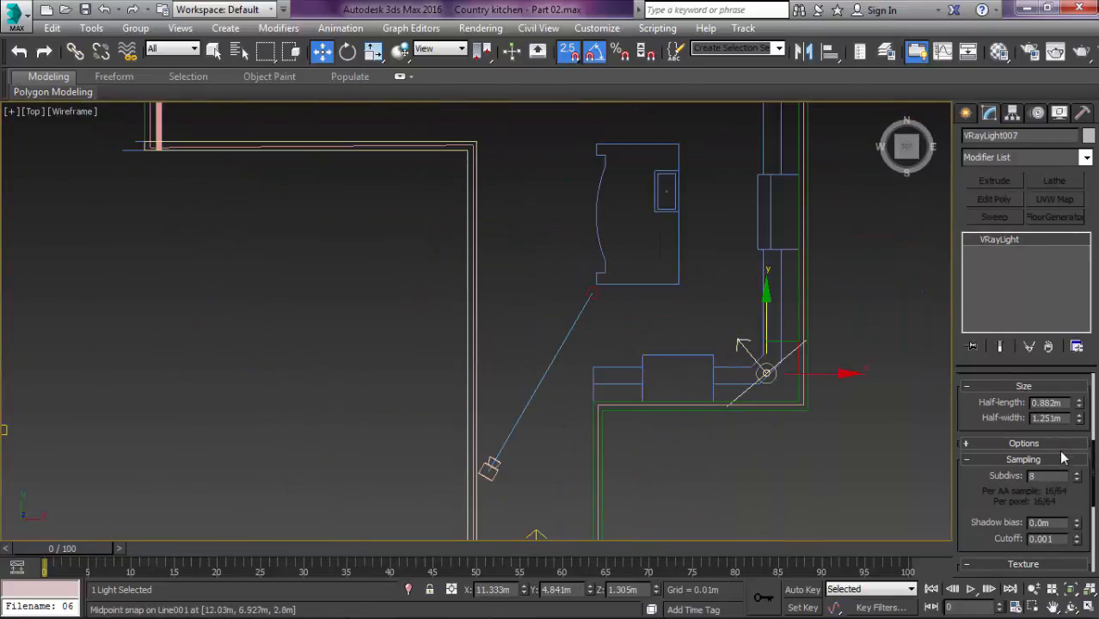
left_click(851, 485)
middle_click_drag(725, 469, 869, 262)
left_click_drag(717, 319, 703, 389)
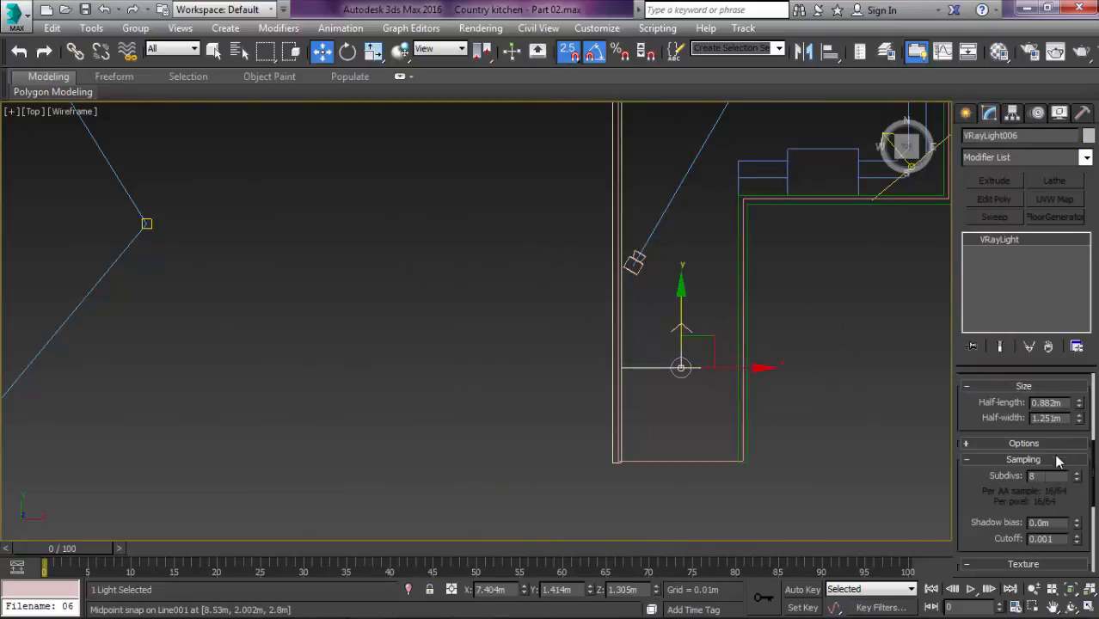
left_click(872, 397)
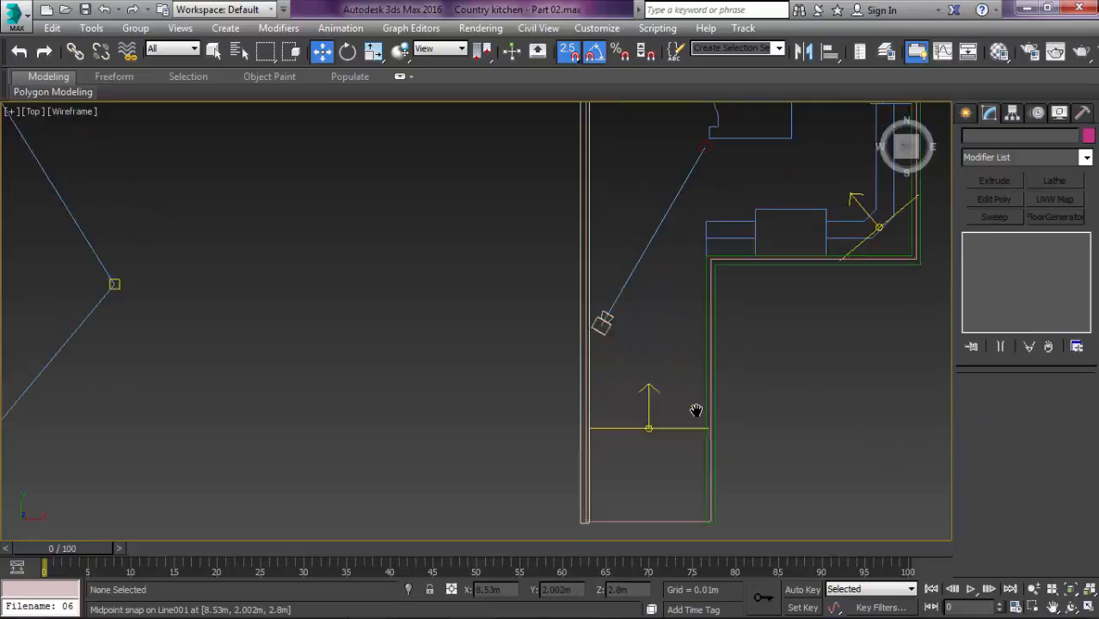
Render the shaded VRayCam001 view to check the mouldings and lighting, close the frame buffer, and turn off safe frames
key("c")
key("F3")
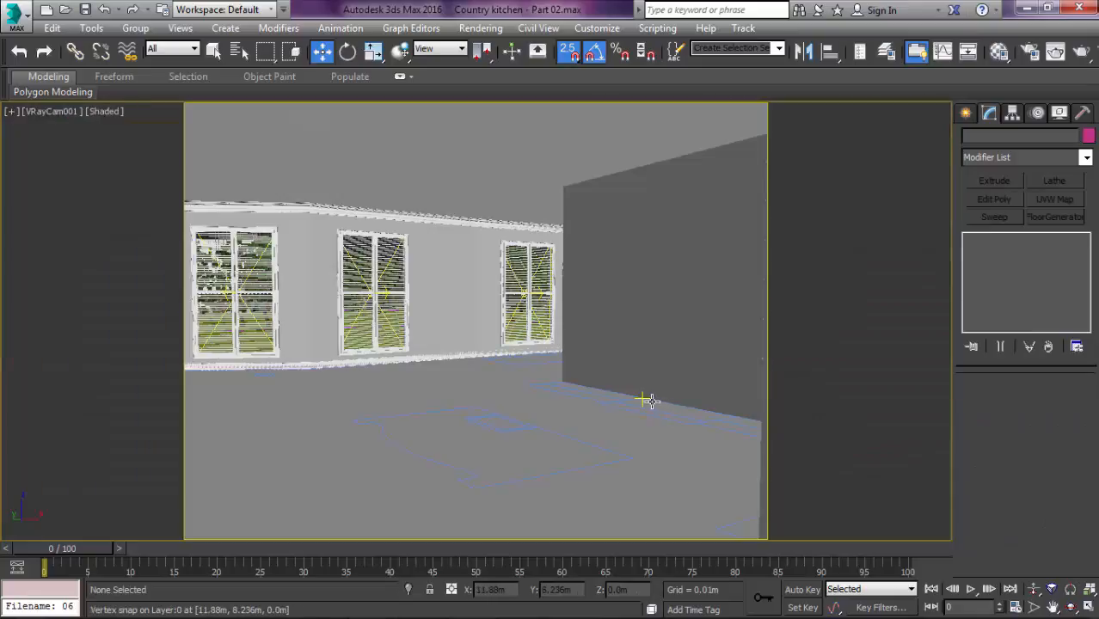
key("shift+q")
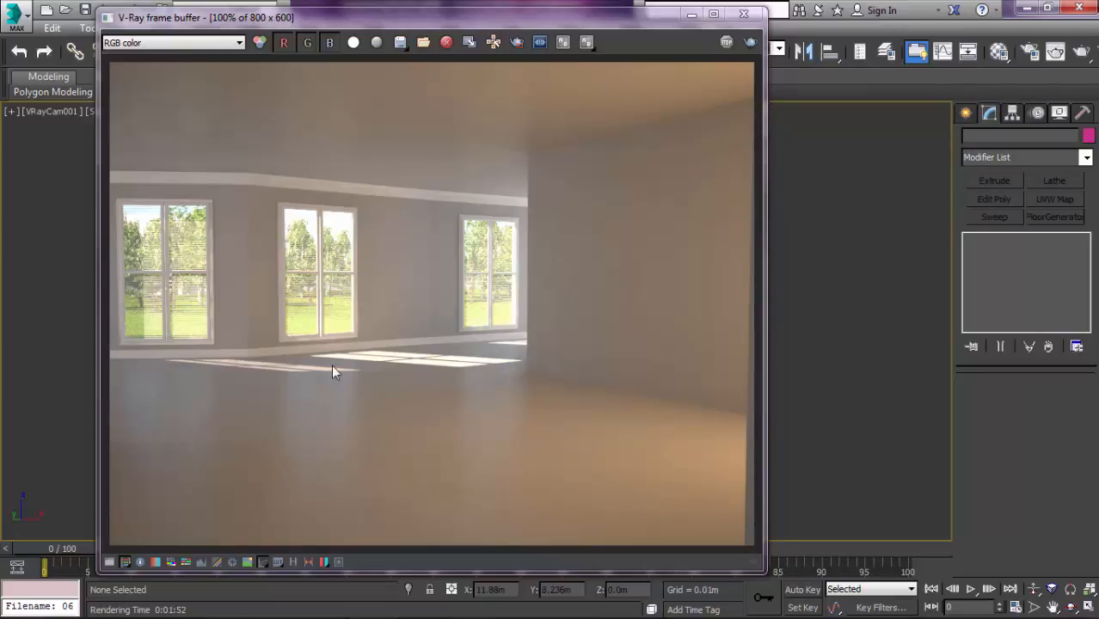
left_click(743, 14)
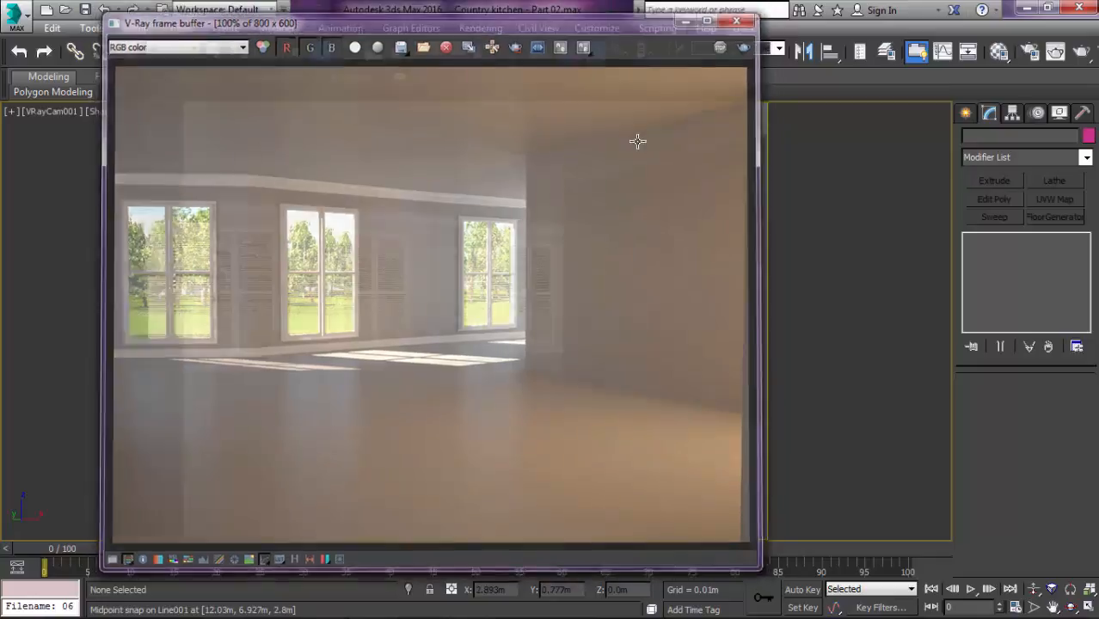
key("shift+f")
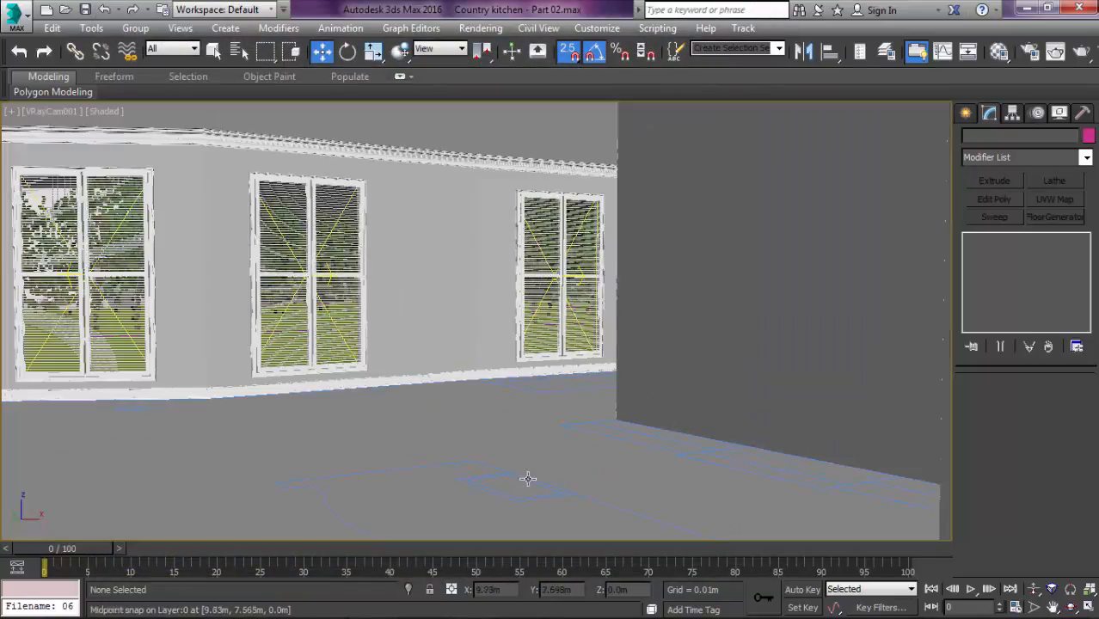
View the scene in wireframe and select the VRaySun placed high above and outside the kitchen
key("t")
key("F3")
scroll(452, 360, "up", 5)
middle_click_drag(462, 367, 520, 351, "alt")
scroll(597, 349, "down", 5)
scroll(522, 356, "up", 4)
middle_click_drag(553, 399, 610, 343, "alt")
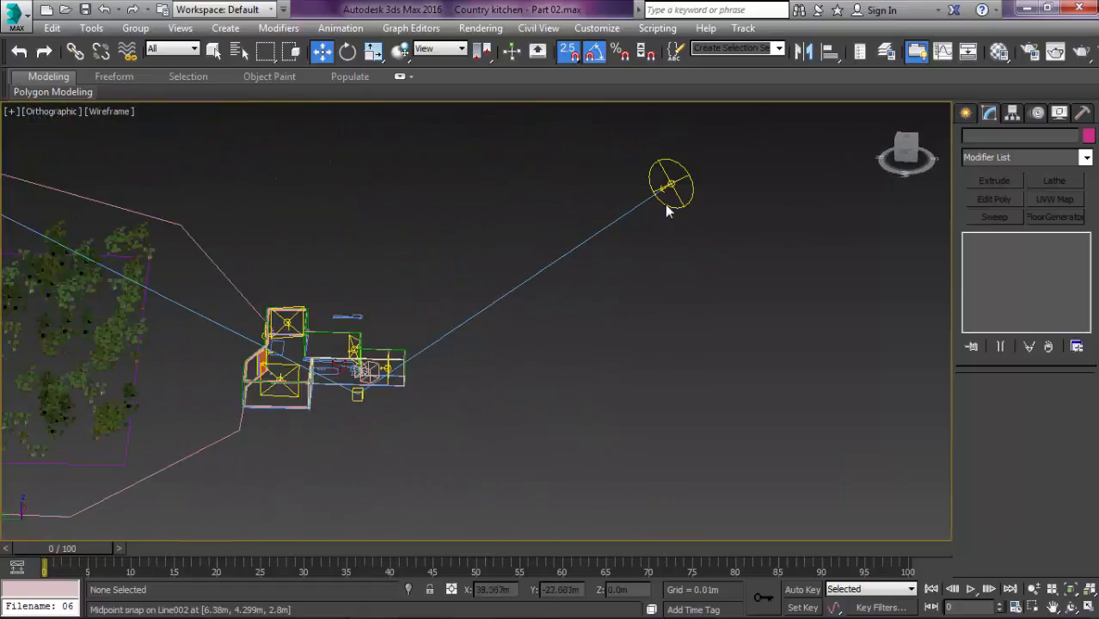
left_click_drag(644, 150, 723, 225)
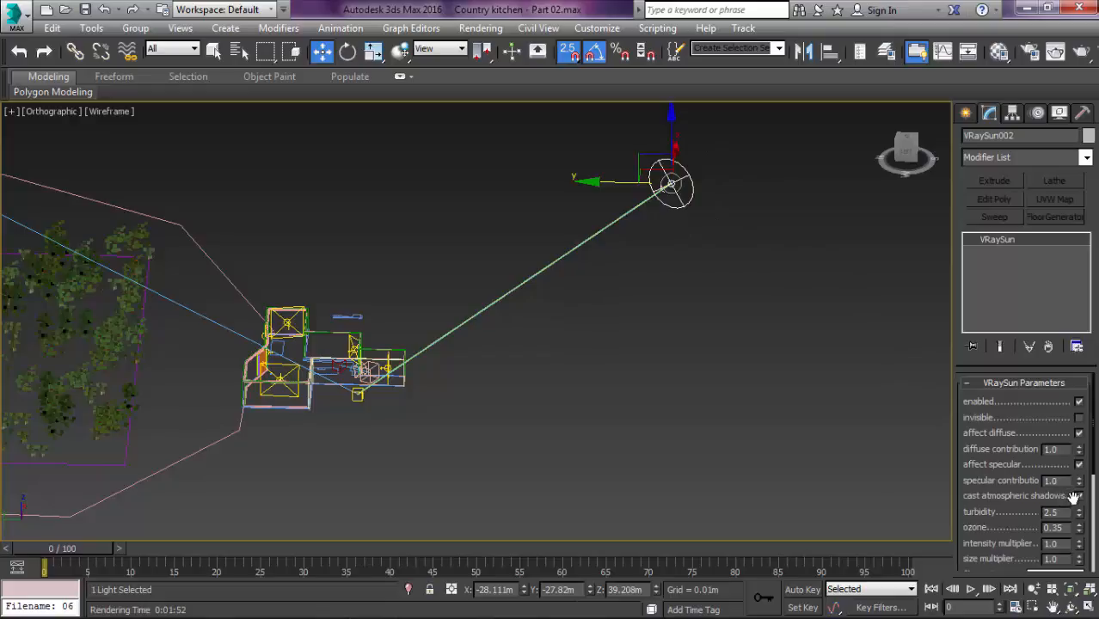
Examine the selected sun's position relative to the kitchen and garden in orbited and plan views, and clear the selection
middle_click_drag(651, 436, 484, 289, "alt")
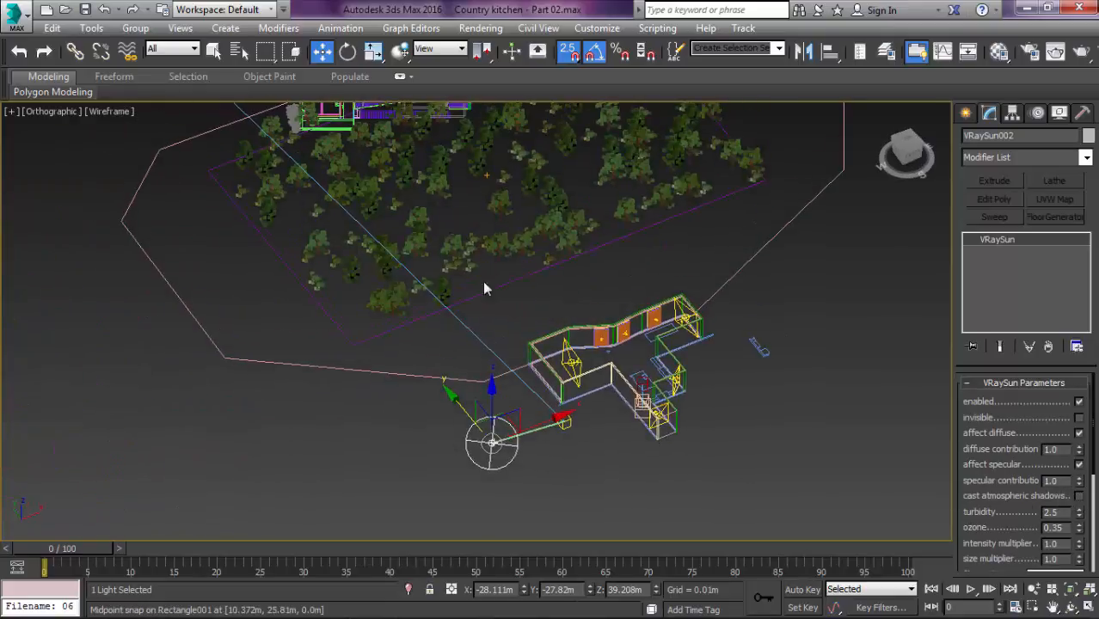
middle_click_drag(522, 249, 559, 252, "alt")
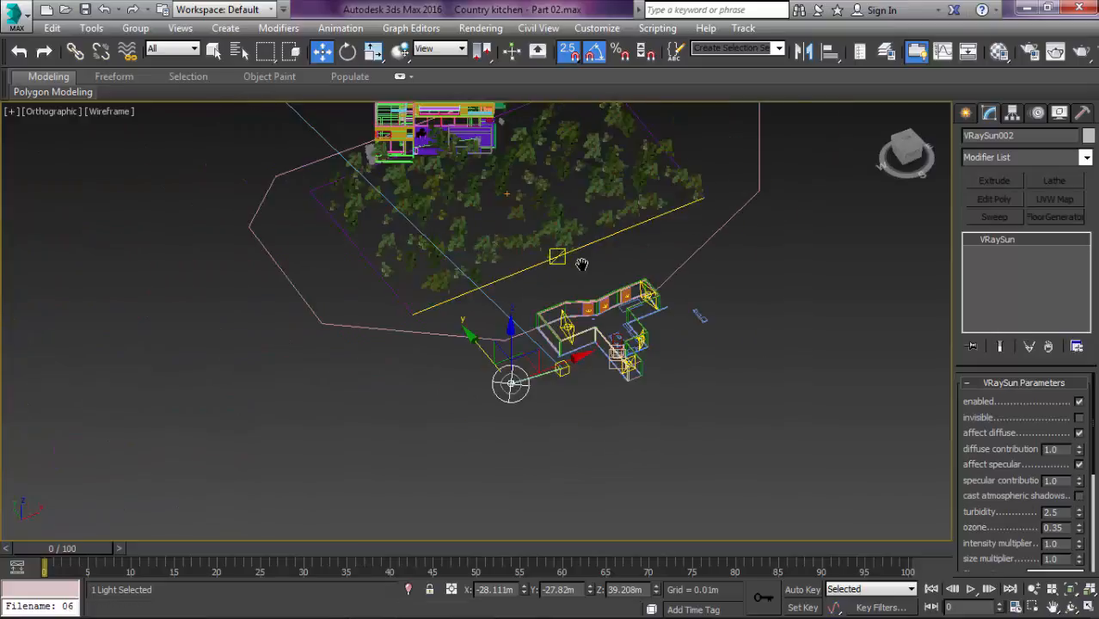
key("t")
middle_click_drag(624, 183, 589, 373)
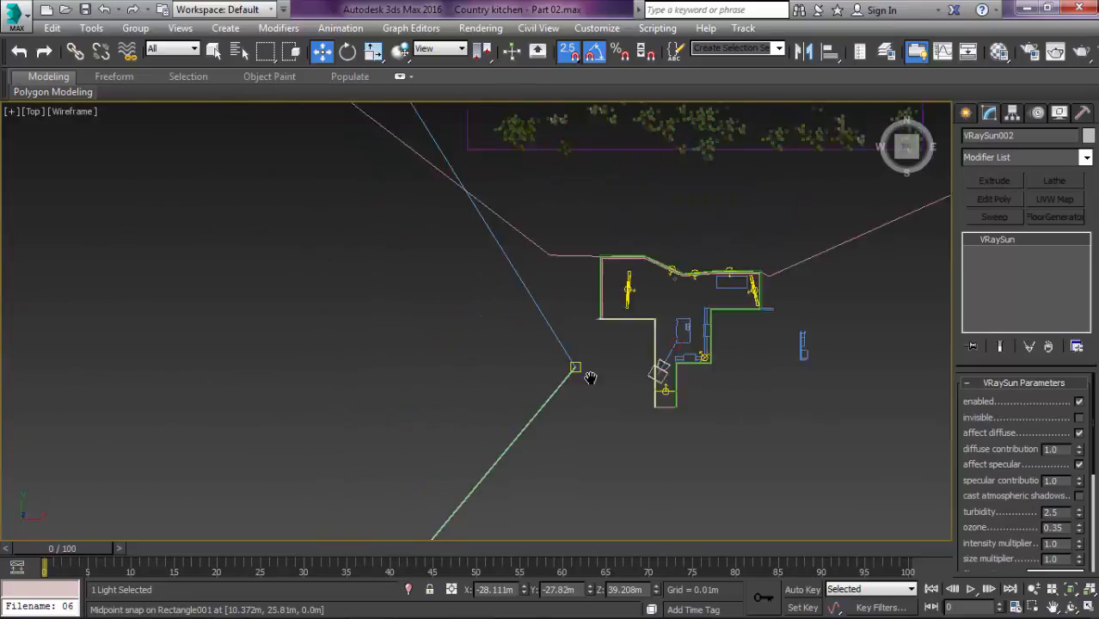
scroll(570, 368, "down", 5)
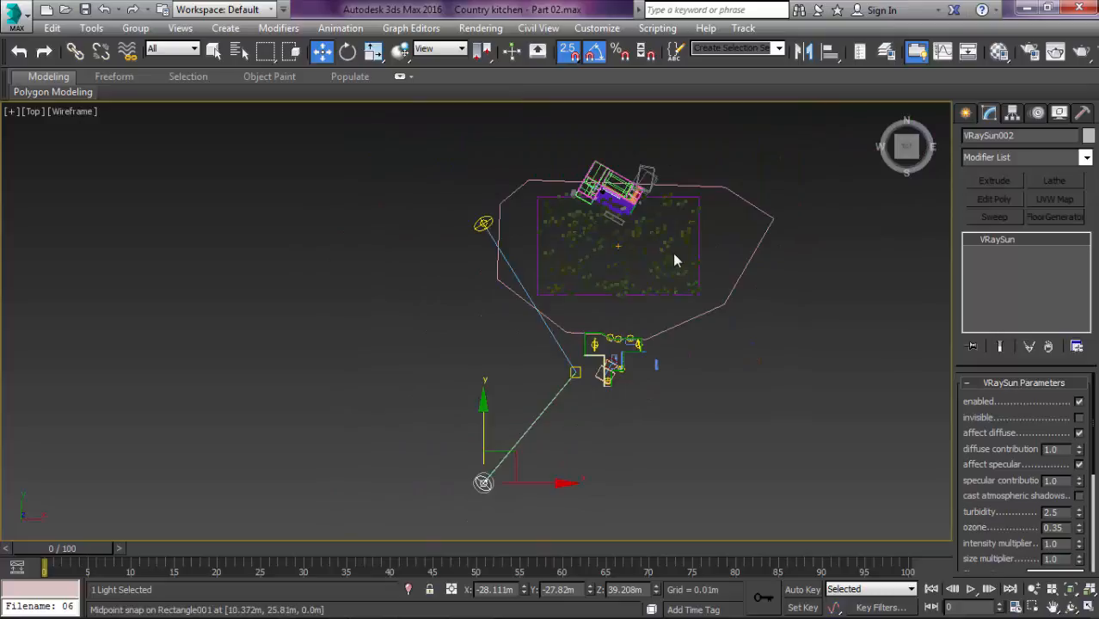
scroll(673, 253, "up", 3)
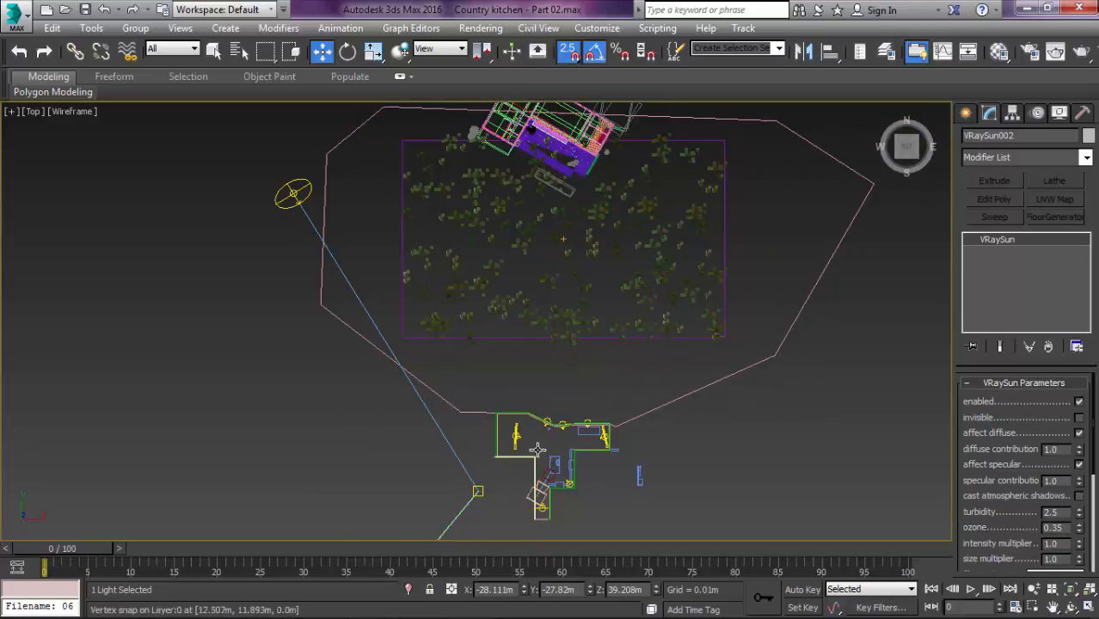
scroll(586, 379, "up", 3)
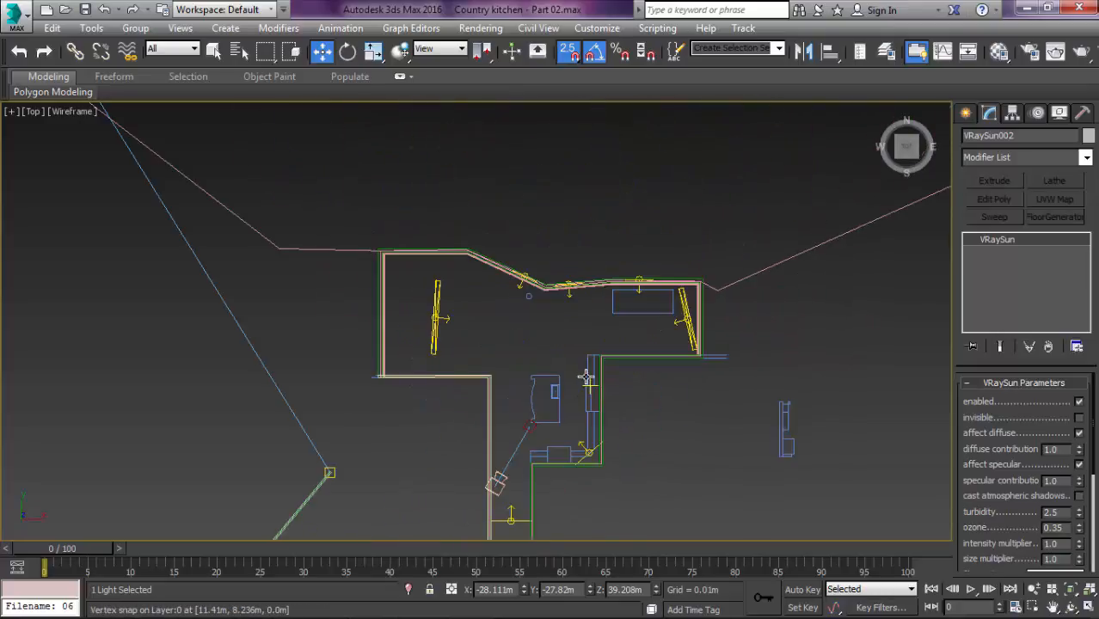
left_click(707, 420)
Import the AutoCAD drawing Mid Island into the kitchen scene, accepting the DWG import options
scroll(654, 421, "up", 2)
middle_click_drag(616, 425, 569, 300)
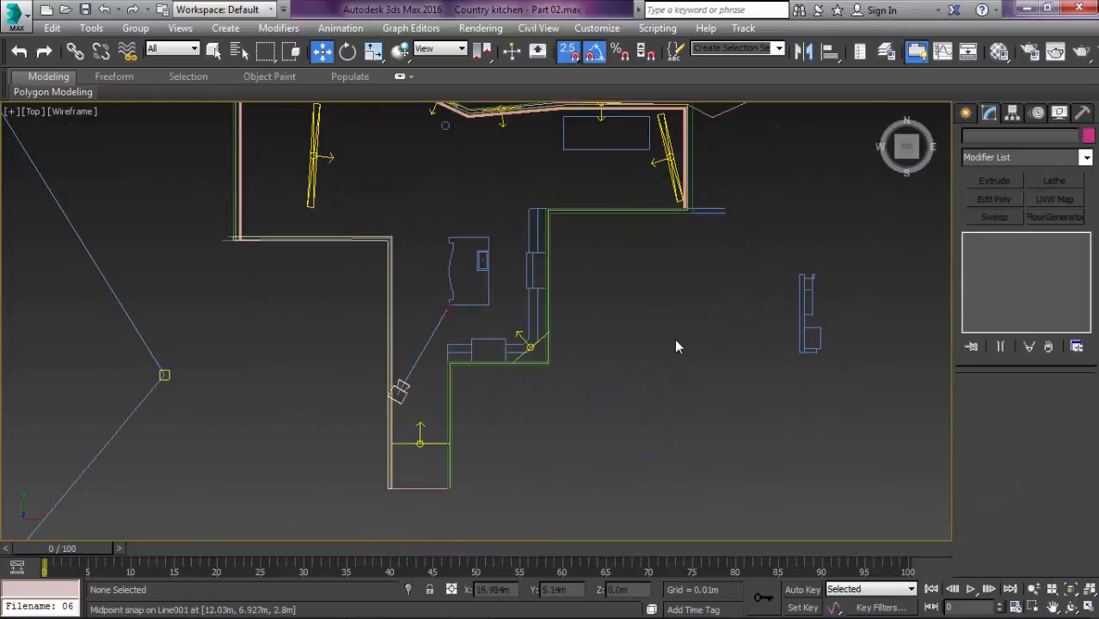
left_click(12, 16)
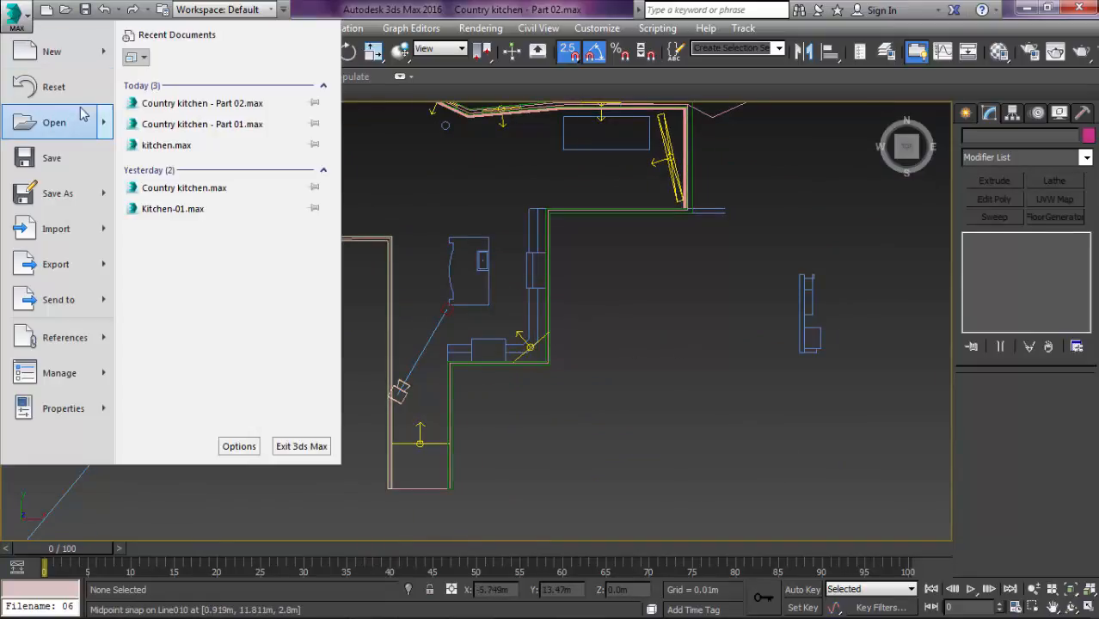
mouse_move(58, 225)
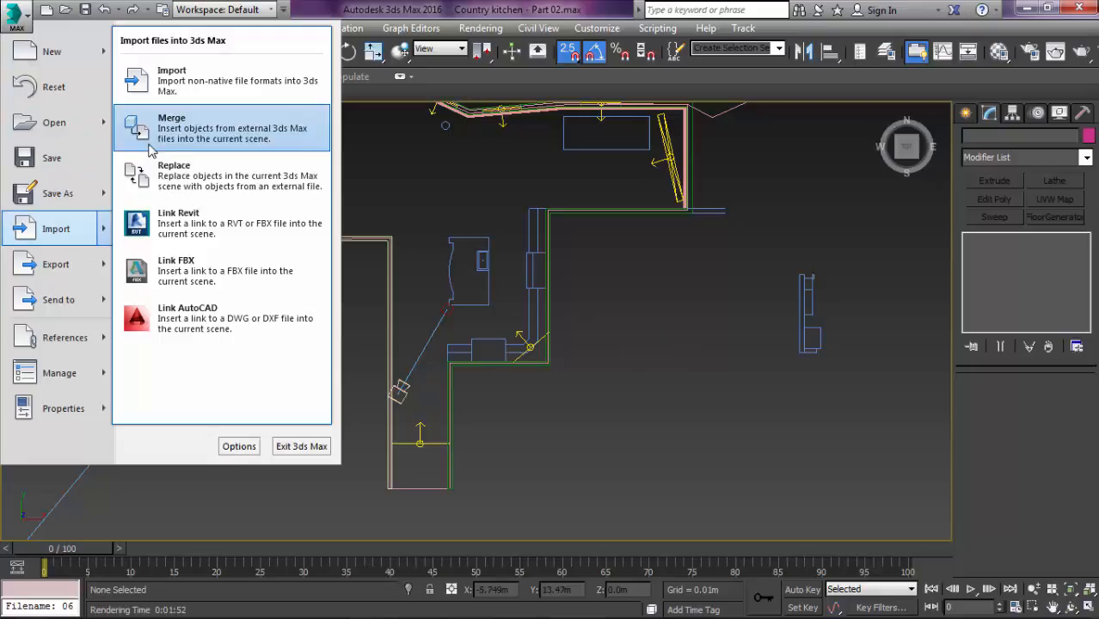
left_click(153, 82)
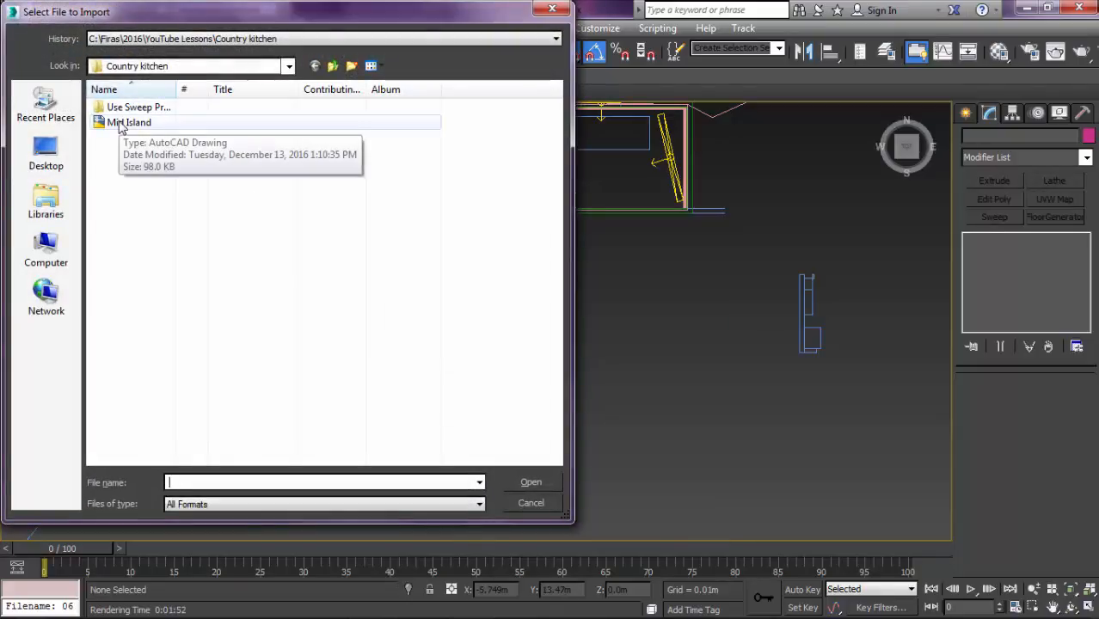
left_click(122, 123)
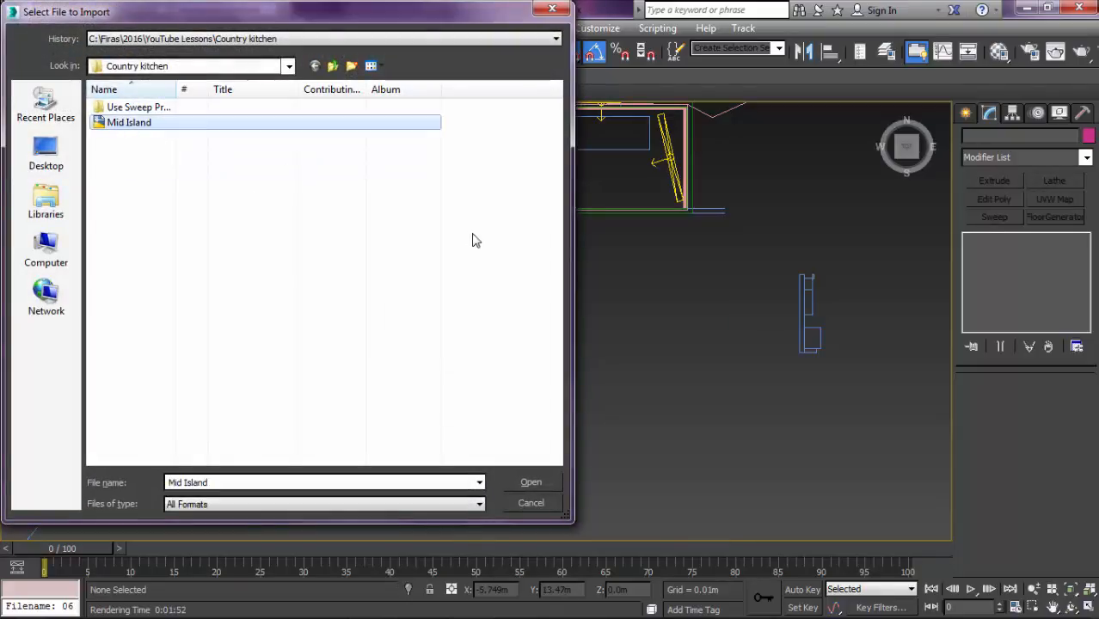
left_click(531, 484)
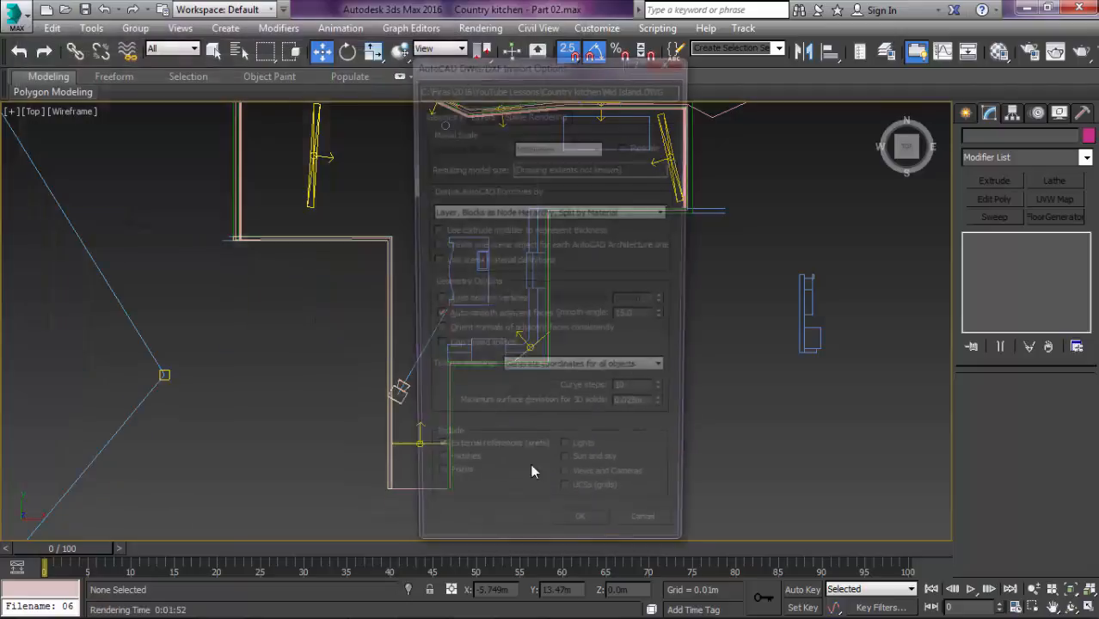
left_click(571, 547)
Examine the imported island drawing, comparing the countertop outline, the base and cabinet plans with their corner columns, and the small side profile
scroll(554, 413, "up", 3)
scroll(553, 413, "up", 4)
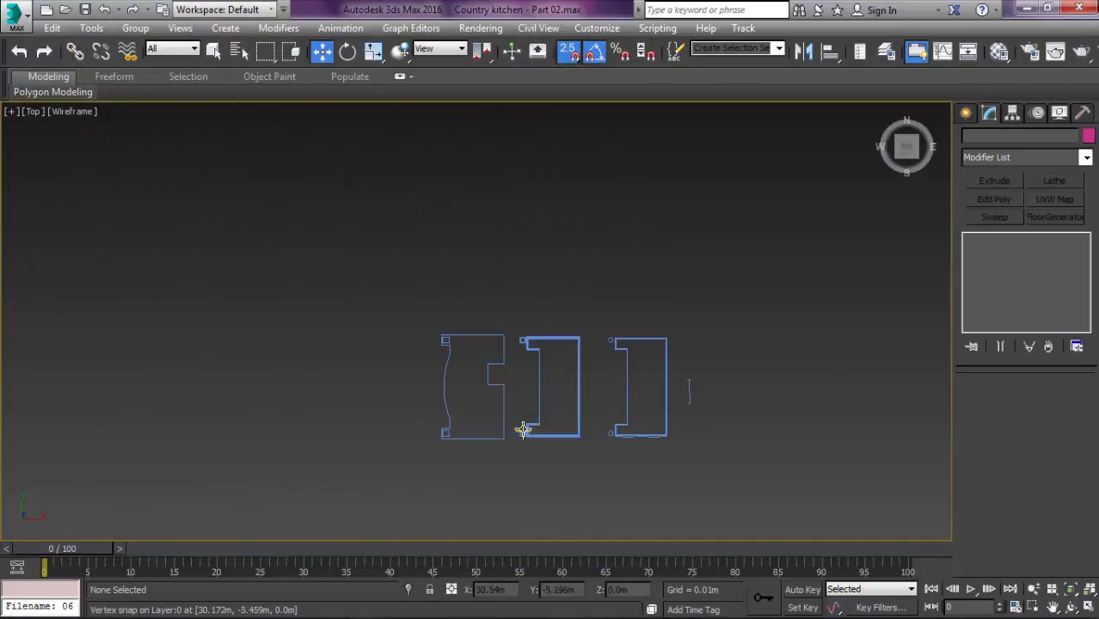
scroll(601, 413, "up", 4)
scroll(350, 372, "up", 1)
middle_click_drag(348, 372, 105, 292)
scroll(105, 293, "down", 1)
scroll(253, 176, "up", 2)
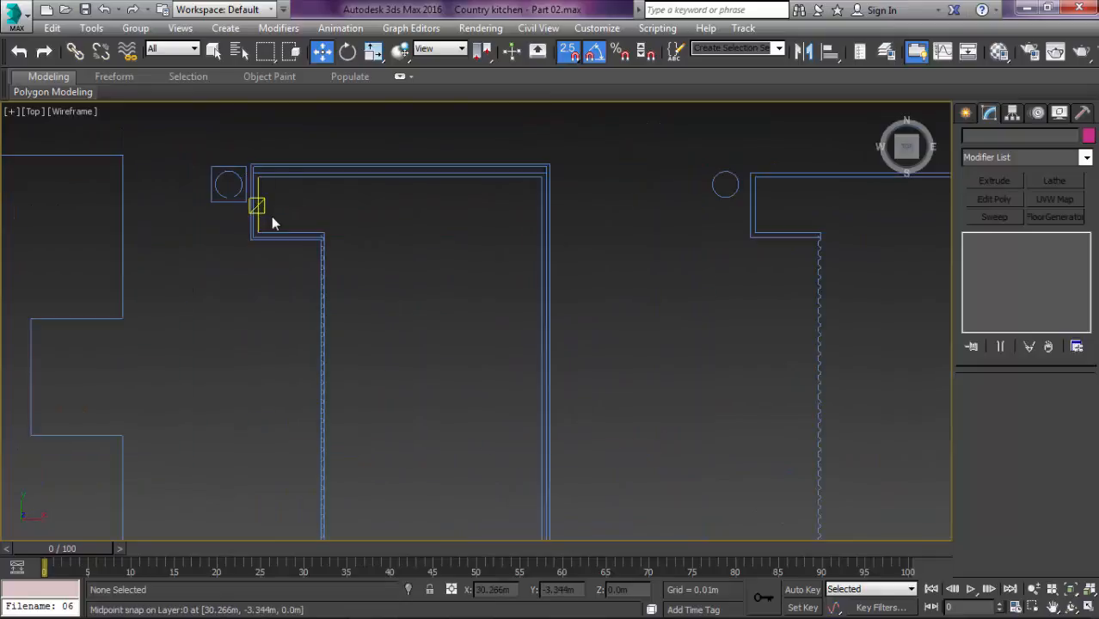
scroll(474, 253, "down", 4)
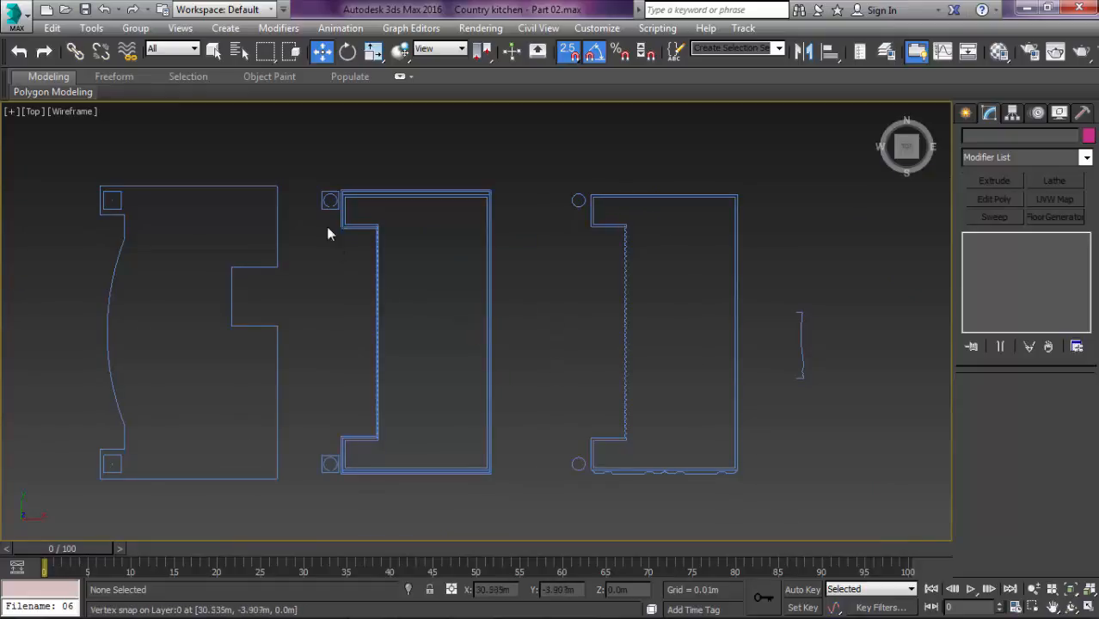
scroll(327, 226, "up", 5)
scroll(685, 140, "down", 5)
middle_click_drag(566, 312, 358, 301)
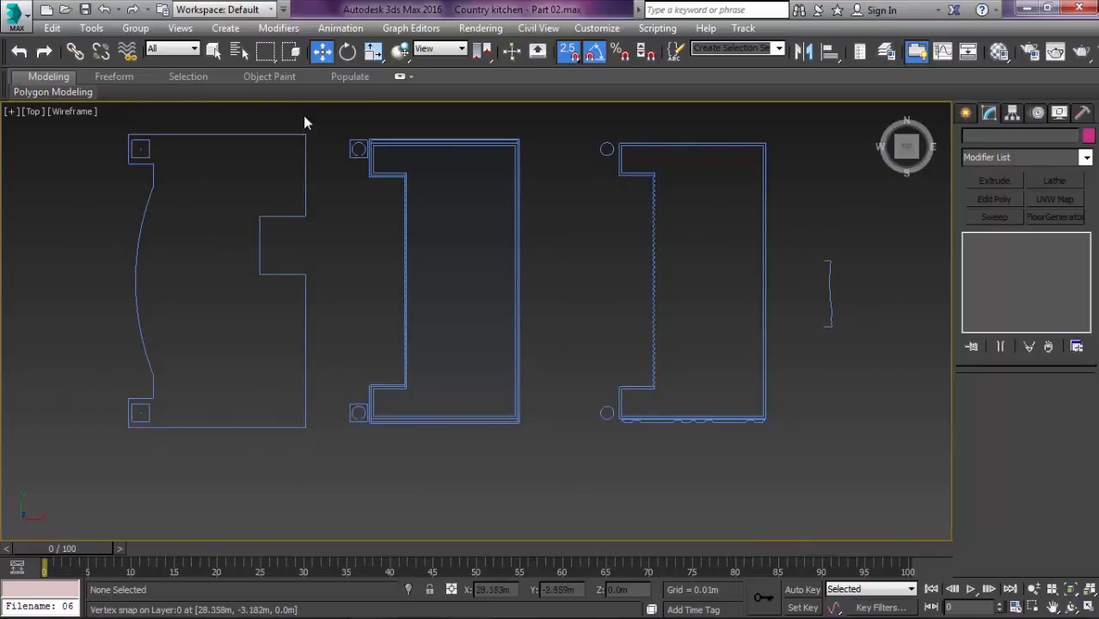
middle_click_drag(656, 206, 560, 241)
scroll(471, 245, "up", 2)
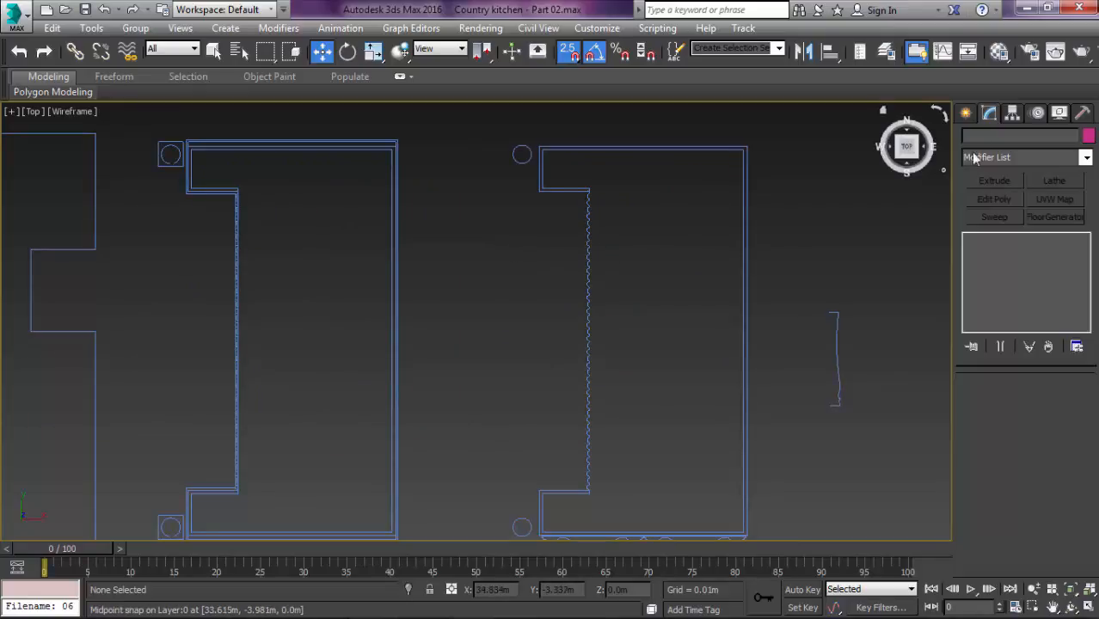
Start a Line spline on the third island plan, snapping from the north return's inner end along its outer edge to the northwest corner
left_click(966, 113)
left_click(990, 139)
middle_click_drag(532, 205, 458, 207)
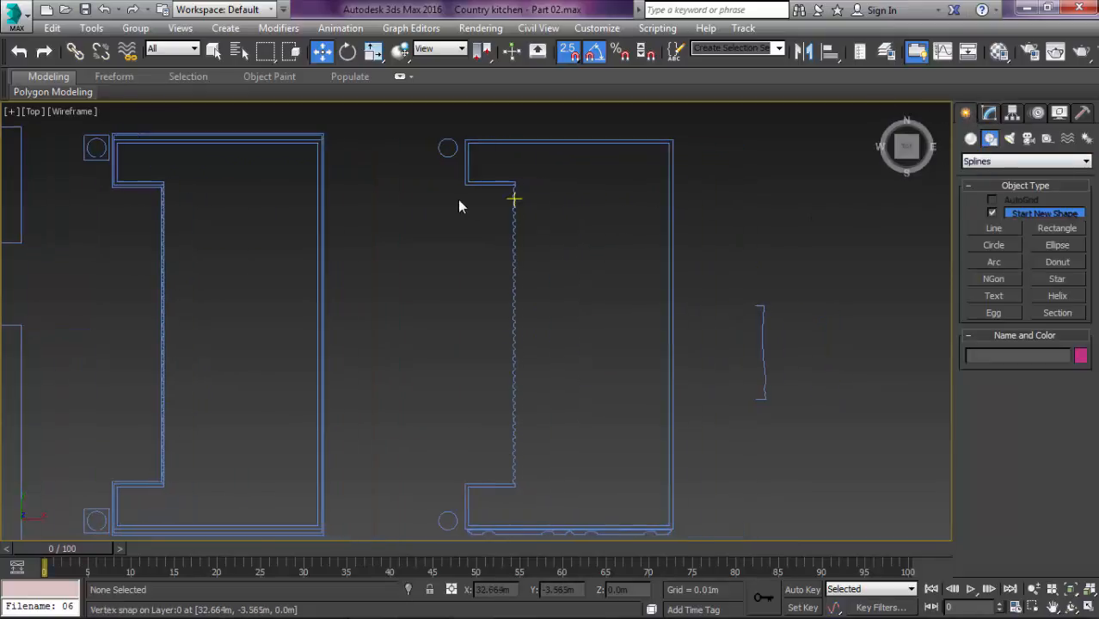
scroll(459, 206, "up", 4)
left_click(995, 228)
middle_click_drag(756, 233, 547, 349)
scroll(319, 241, "up", 4)
scroll(474, 356, "up", 5)
scroll(544, 339, "up", 4)
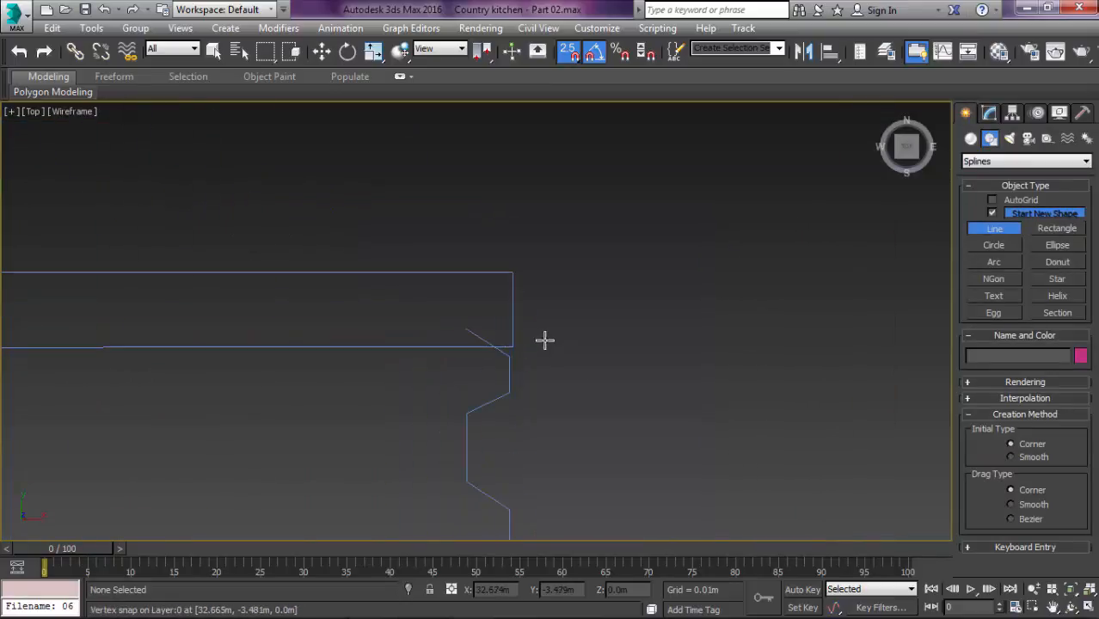
left_click(532, 343)
scroll(520, 234, "down", 4)
left_click(120, 277)
scroll(165, 174, "down", 2)
middle_click_drag(165, 174, 199, 412)
left_click(163, 216)
Continue the spline along the third island plan's outer north and east edges to its southeast corner
scroll(603, 189, "down", 4)
middle_click_drag(796, 240, 556, 236)
left_click(716, 200)
scroll(712, 144, "down", 4)
middle_click_drag(733, 412, 731, 266)
middle_click_drag(723, 498, 729, 348)
scroll(726, 432, "up", 8)
left_click(698, 419)
Trace the plan's outer south and west edges and the south return, and finish the spline open at its inner end
scroll(533, 376, "down", 5)
middle_click_drag(340, 356, 669, 347)
scroll(533, 365, "up", 4)
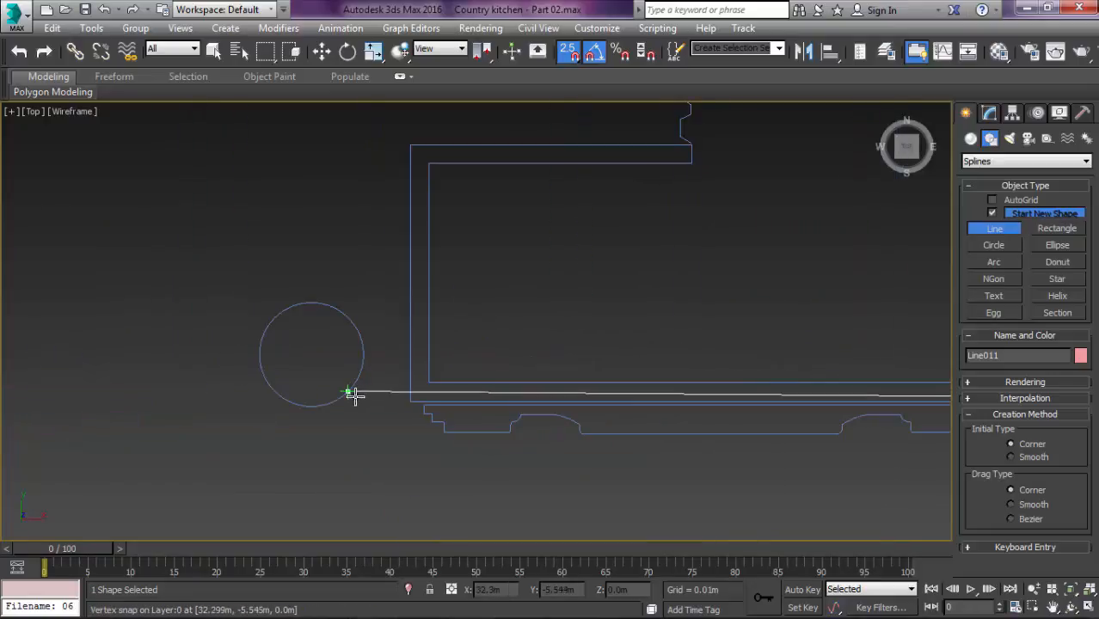
left_click(396, 401)
left_click(407, 146)
scroll(655, 135, "up", 3)
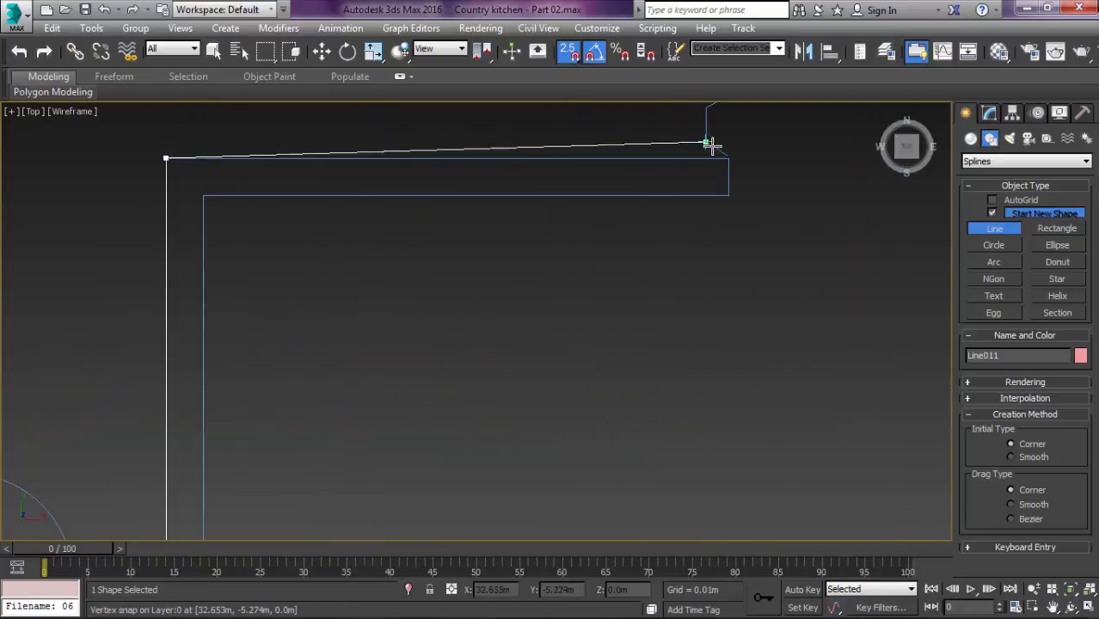
left_click(731, 159)
right_click(792, 203)
right_click(780, 229)
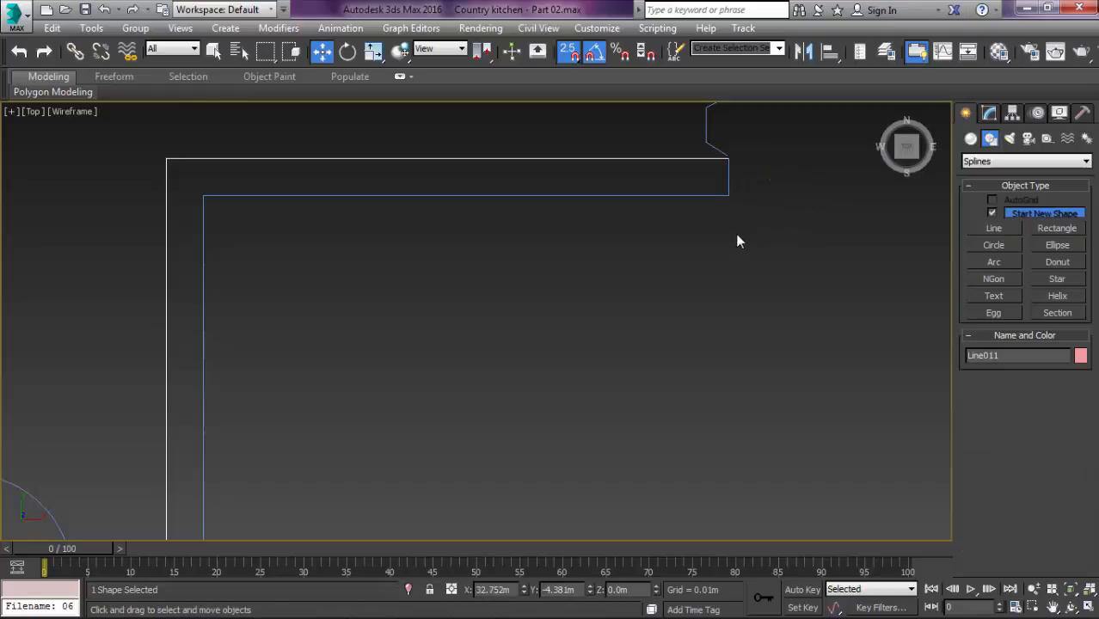
Outline the traced island spline by -0.02 m to give the cabinet wall its thickness
key("3")
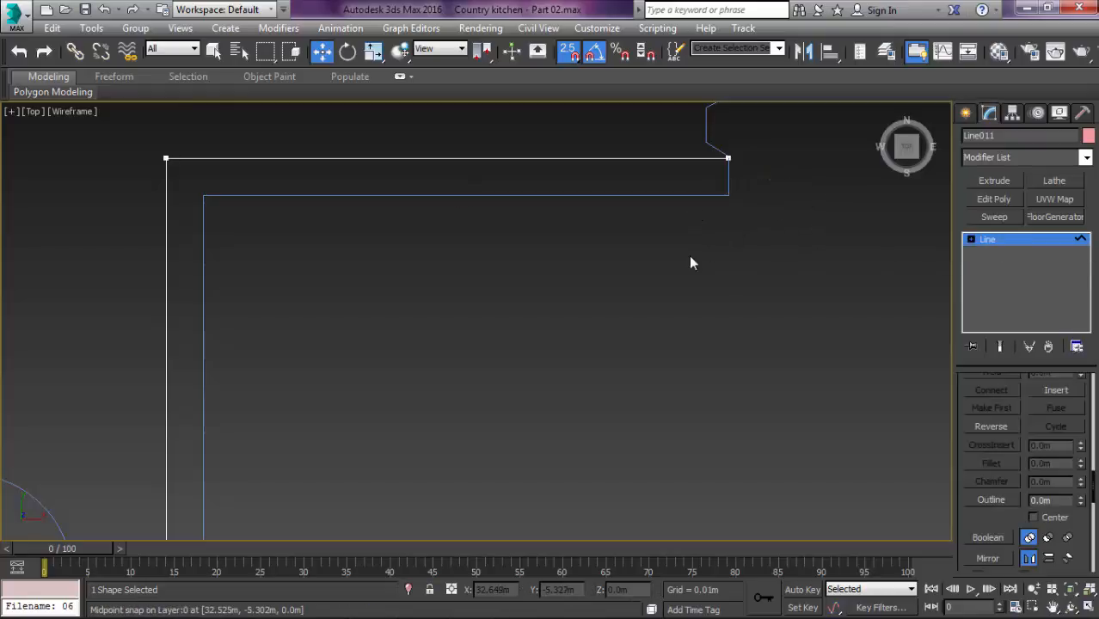
left_click_drag(645, 151, 646, 153)
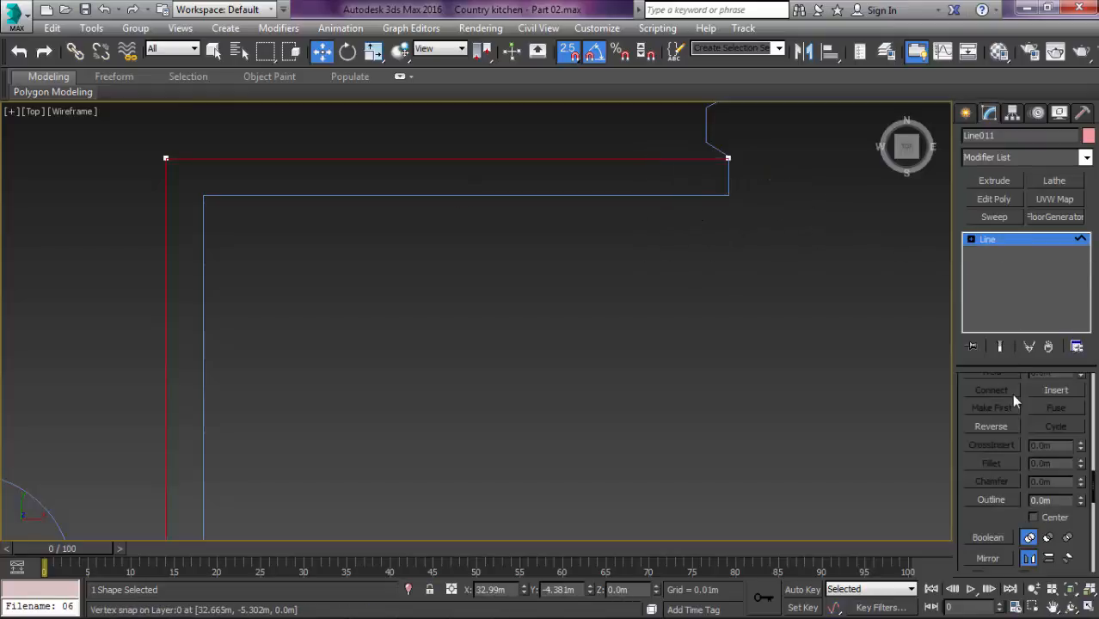
left_click_drag(1086, 508, 1093, 516)
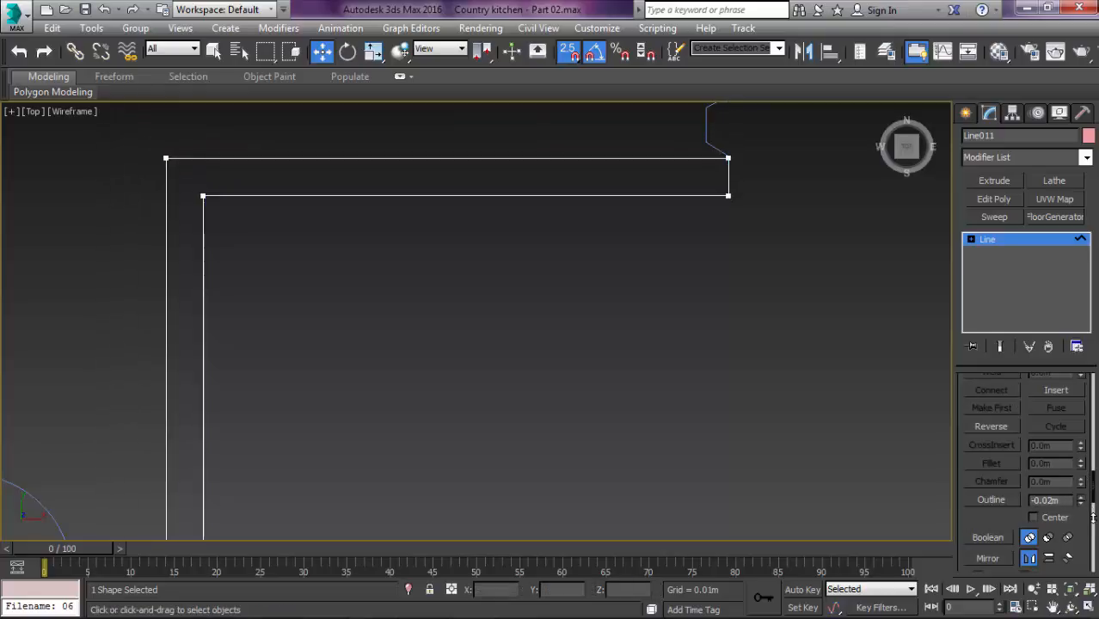
Add an Extrude modifier to the outlined cabinet wall shape of the third island plan
middle_click_drag(739, 244, 503, 400)
scroll(591, 292, "down", 9)
scroll(512, 362, "down", 4)
middle_click_drag(520, 327, 564, 373)
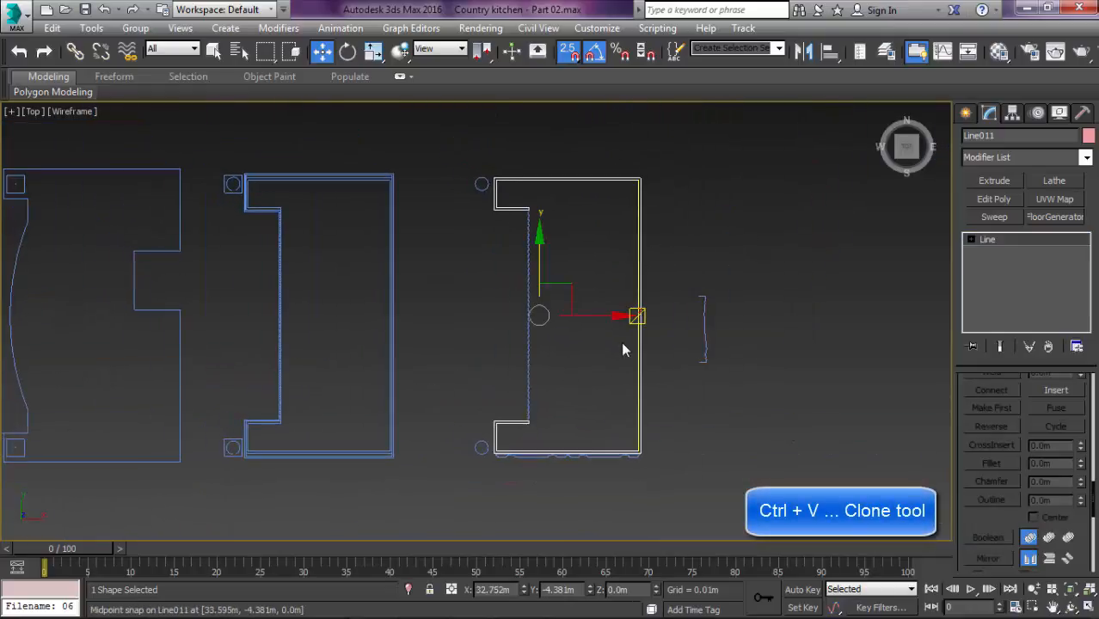
left_click(989, 184)
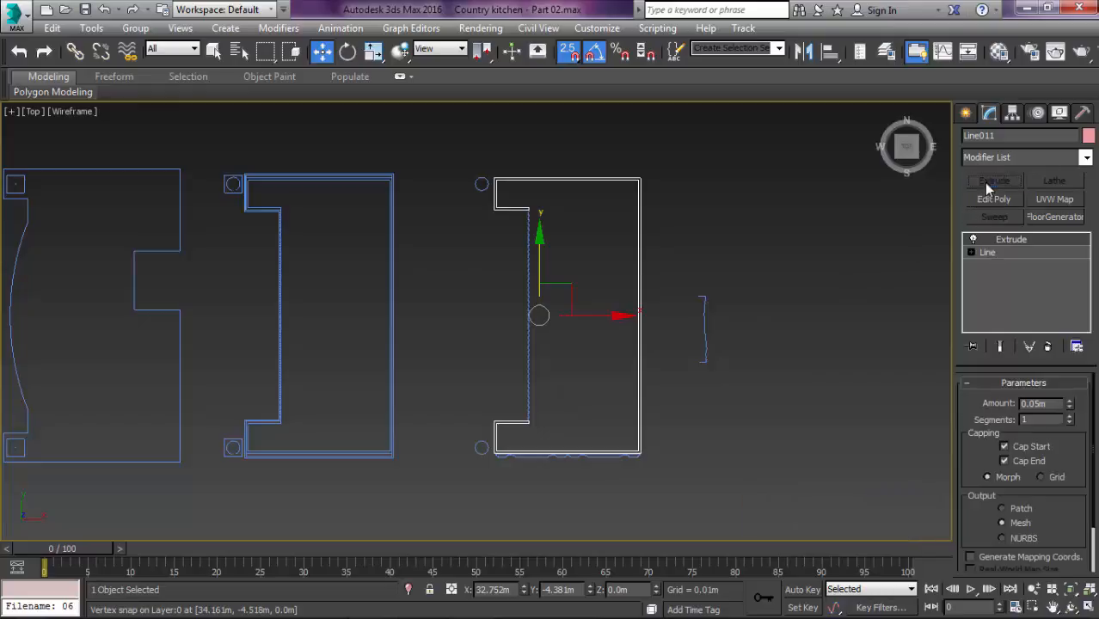